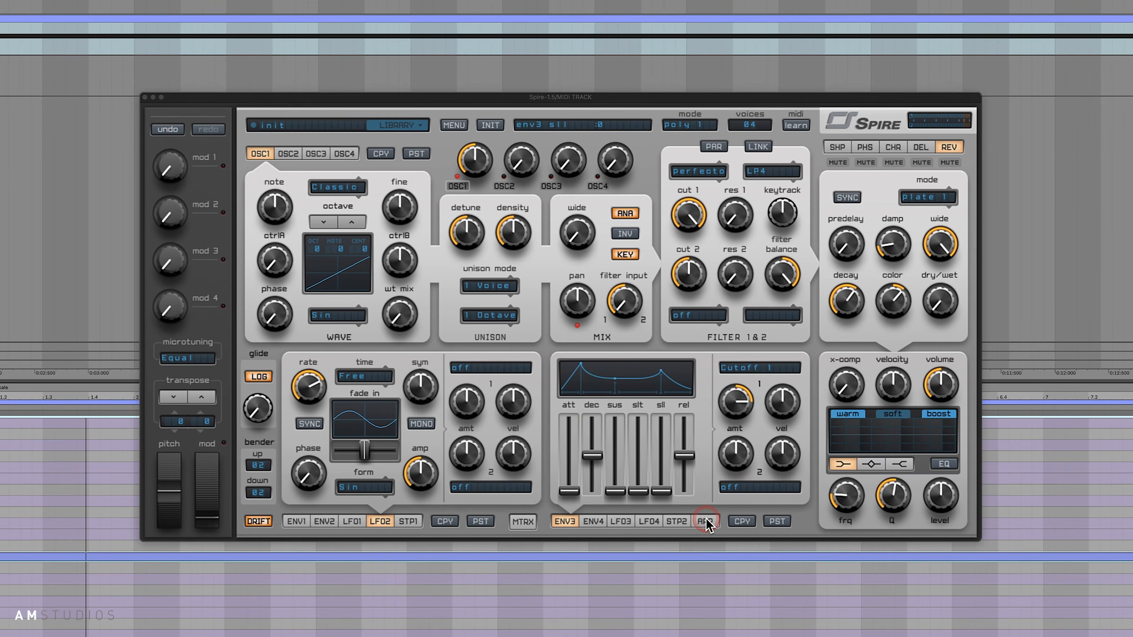
- Enable the arpeggiator and place six hold ties across its 16-step pattern
click(705, 521)
click(580, 471)
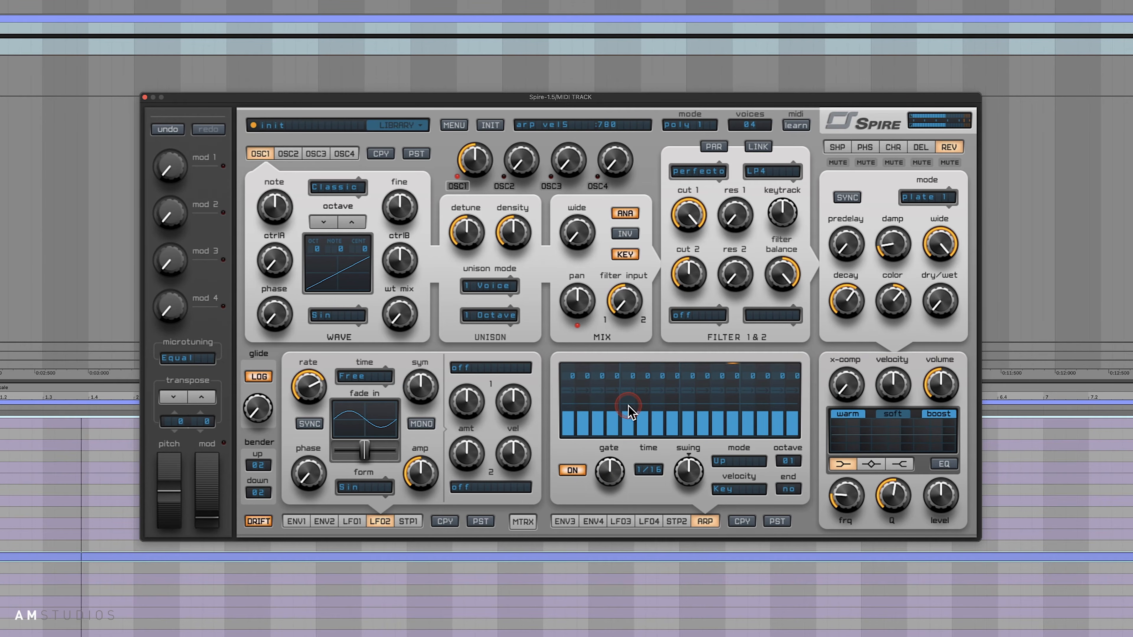
click(645, 471)
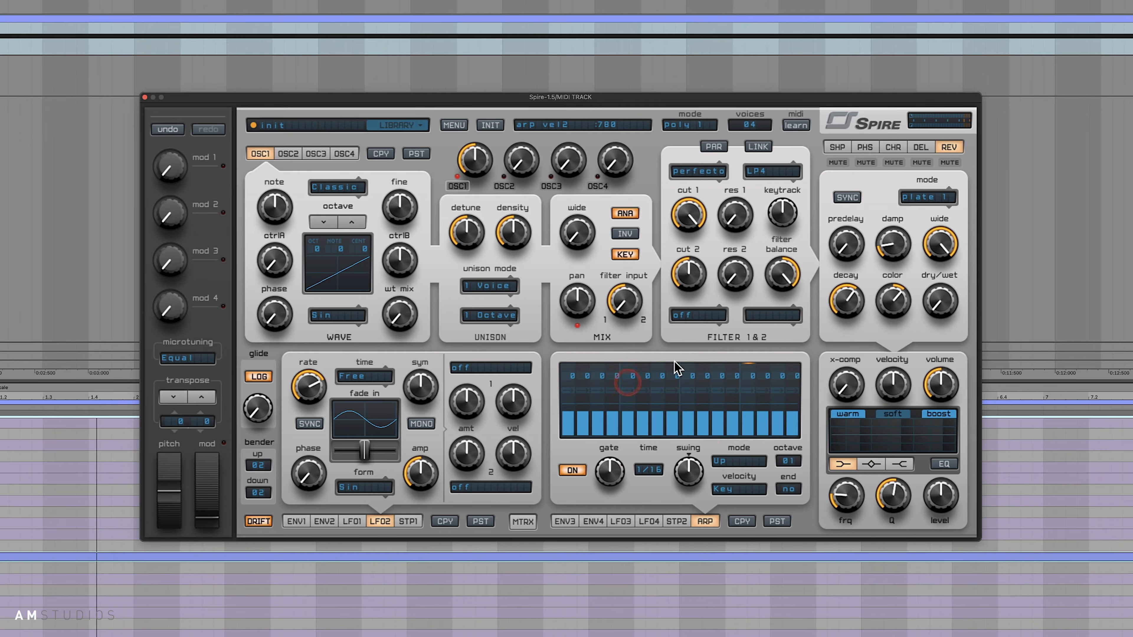
click(622, 395)
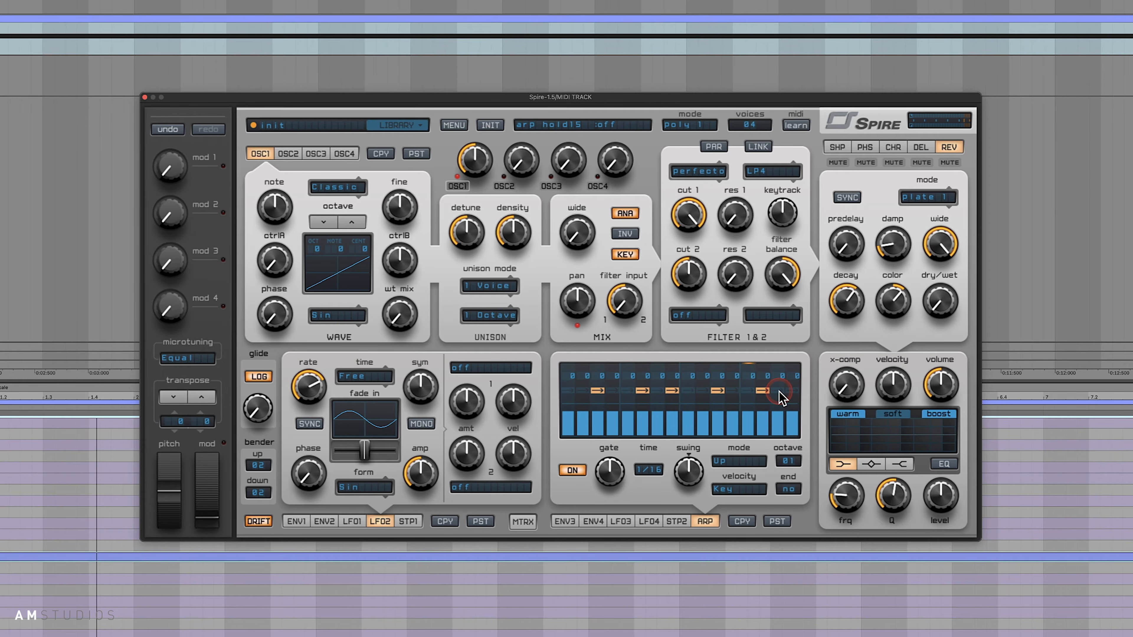
click(733, 397)
click(768, 431)
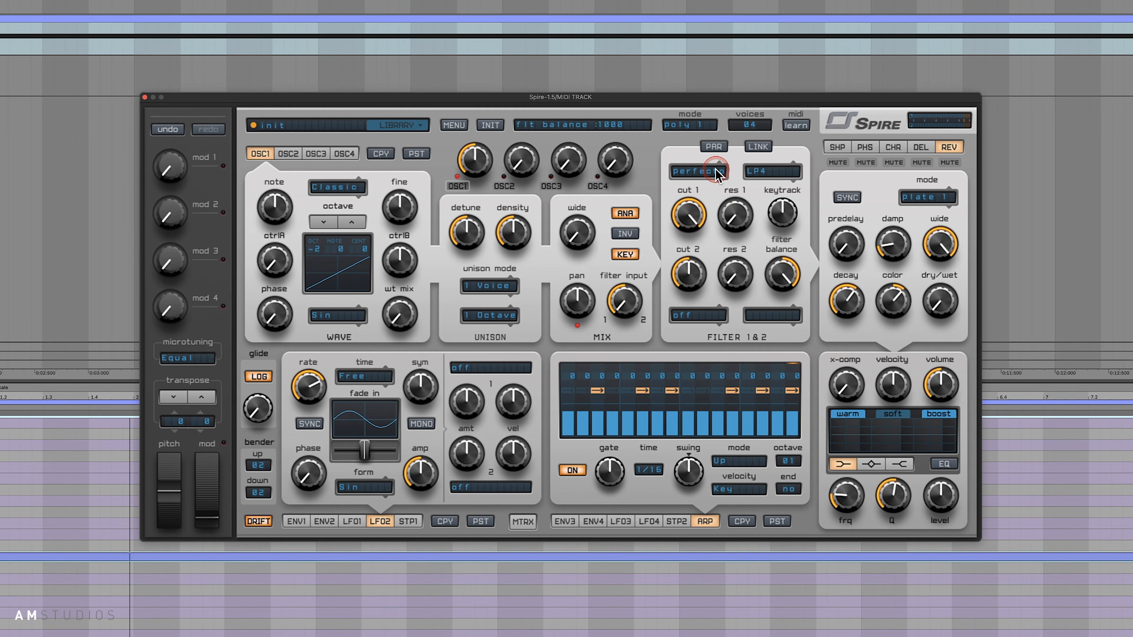
- Set filter 1's type to BP4, raise its resonance and lower its cutoff
click(761, 174)
click(771, 198)
drag(739, 219, 741, 161)
drag(690, 210, 695, 237)
click(757, 187)
click(797, 201)
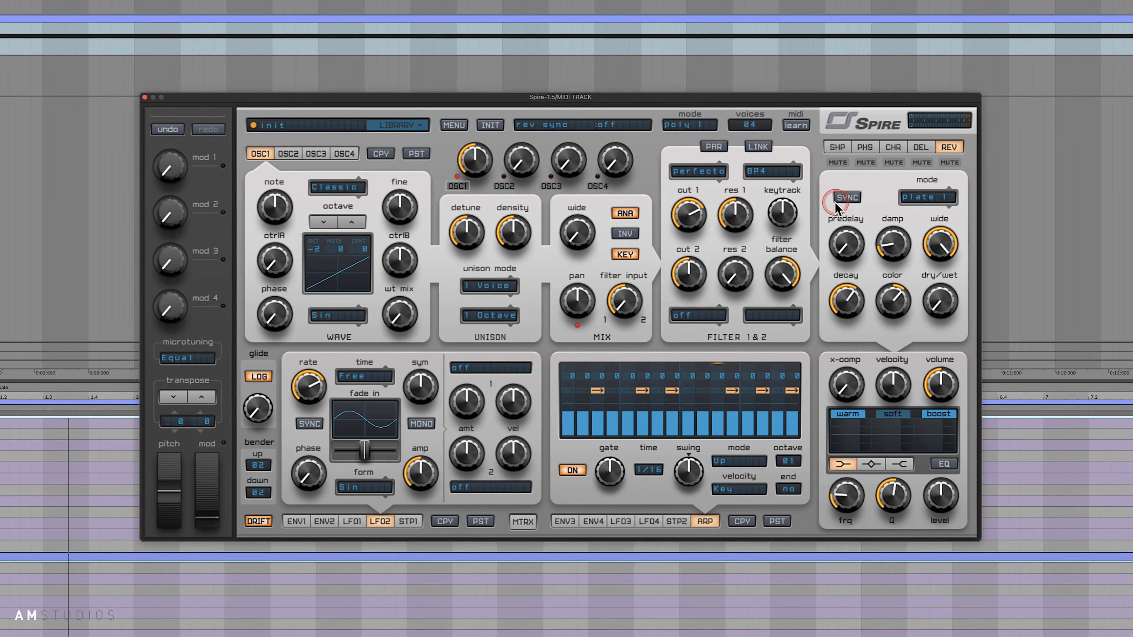
click(717, 221)
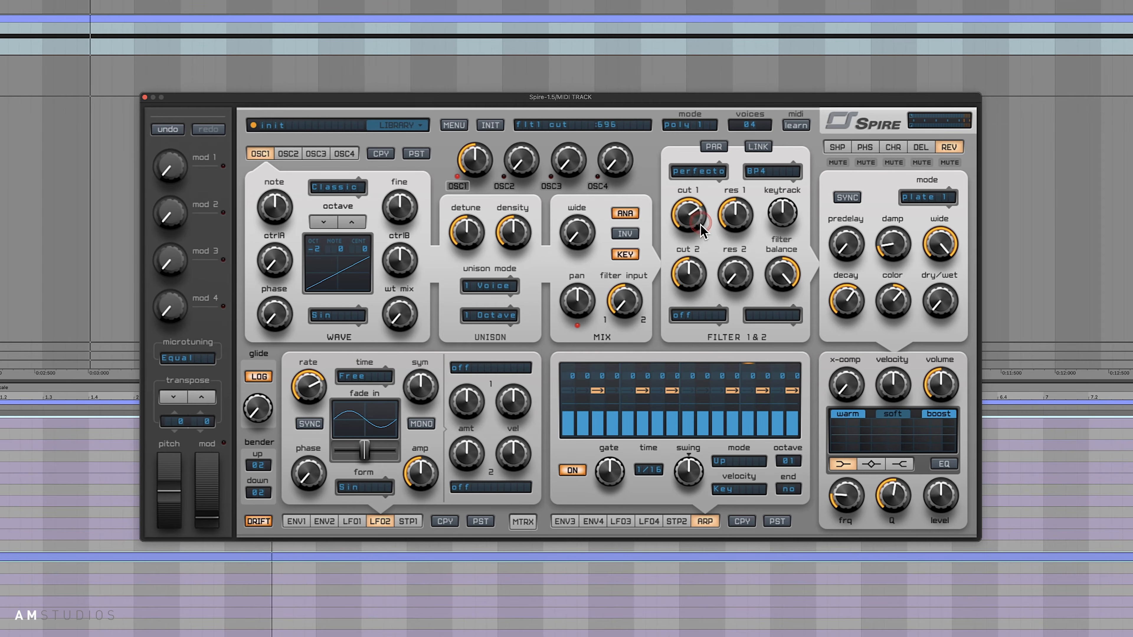
mouse_move(690, 215)
mouse_down()
mouse_move(693, 264)
mouse_move(698, 228)
mouse_up()
click(640, 307)
- Add shaper distortion in warm mode by raising the drive and the dry/wet mix
click(837, 147)
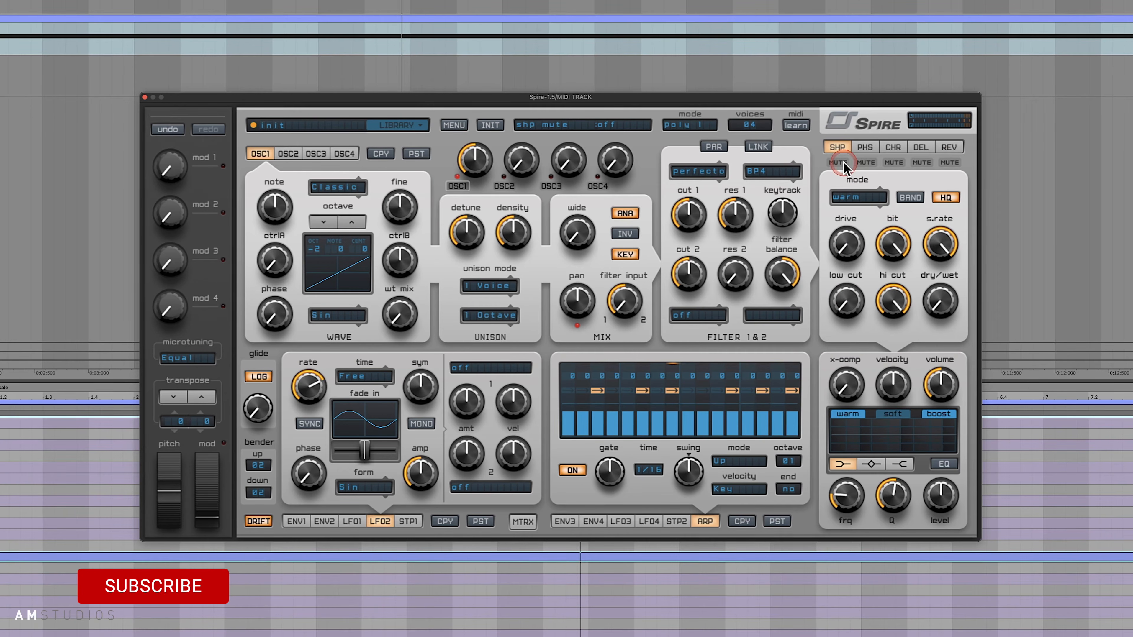
drag(939, 301, 940, 286)
click(846, 248)
mouse_move(846, 247)
mouse_down()
mouse_move(859, 215)
mouse_move(857, 234)
mouse_up()
click(945, 301)
- Lower filter 1's cutoff further and fine-tune it against the resonance
click(703, 213)
drag(703, 214, 706, 240)
click(728, 229)
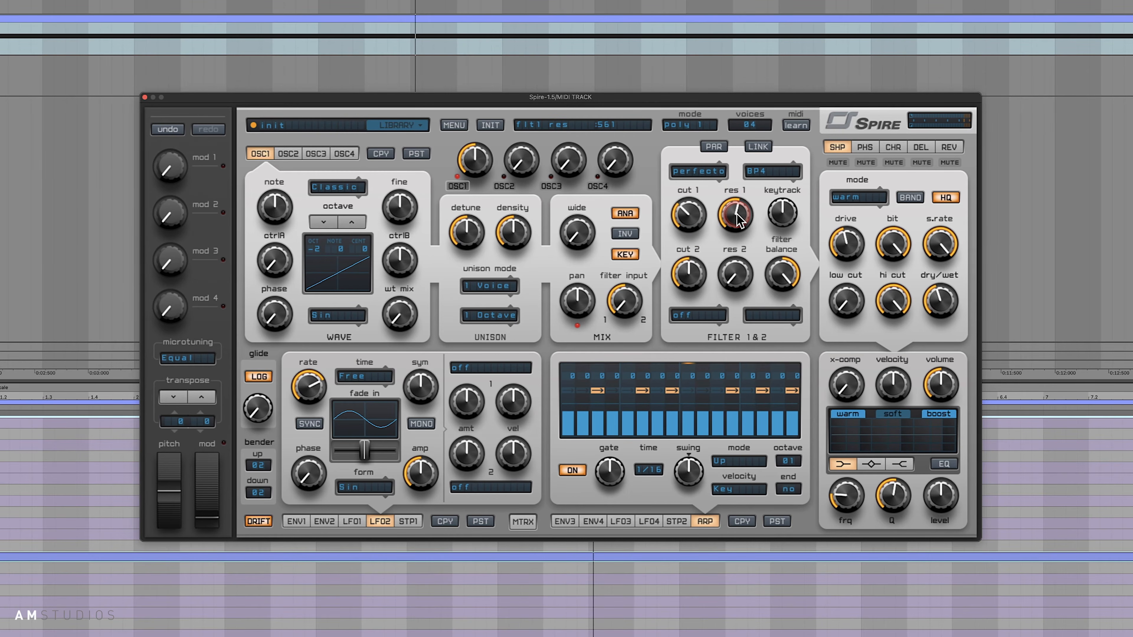
drag(696, 220, 698, 223)
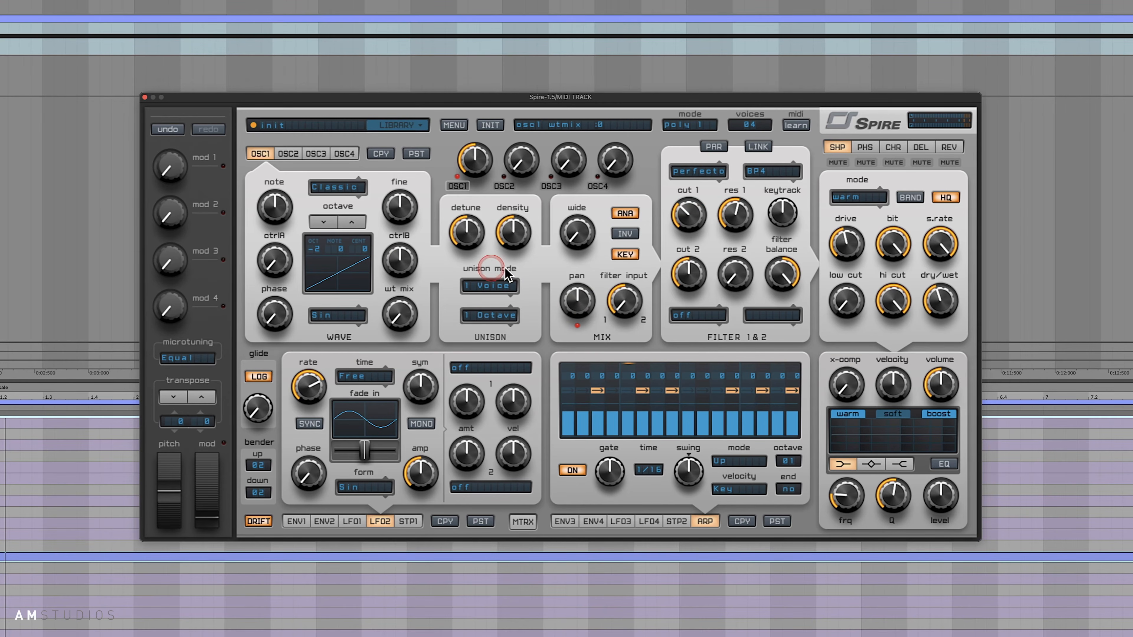
- Set the delay's dry/wet mix to about 368 and raise the reverb's dry/wet mix
click(921, 147)
drag(939, 312, 940, 277)
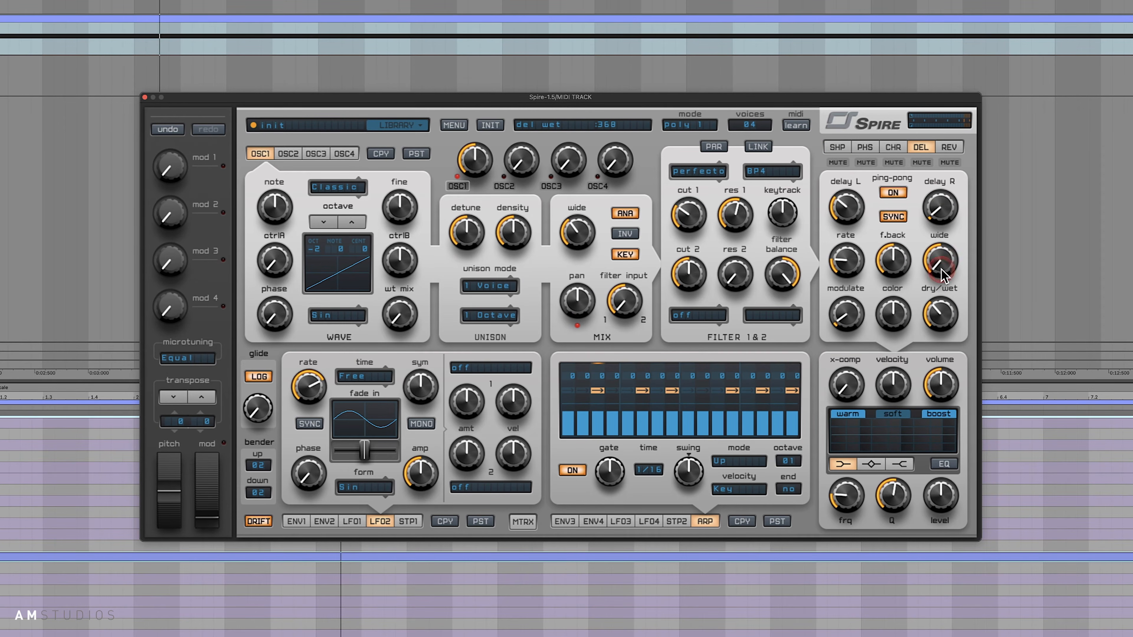
click(949, 147)
drag(959, 308, 946, 264)
click(901, 331)
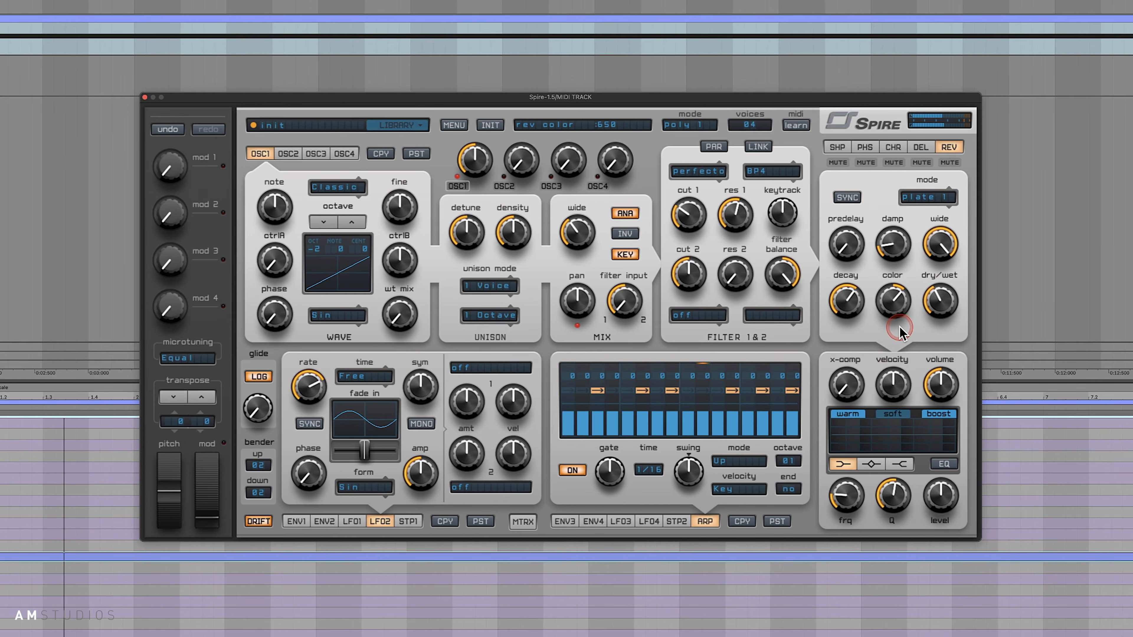
- Change oscillator 1's octave to -1 and adjust filter 1's cutoff to about 301
mouse_move(687, 214)
mouse_down()
mouse_move(684, 238)
mouse_move(690, 196)
mouse_move(693, 214)
mouse_up()
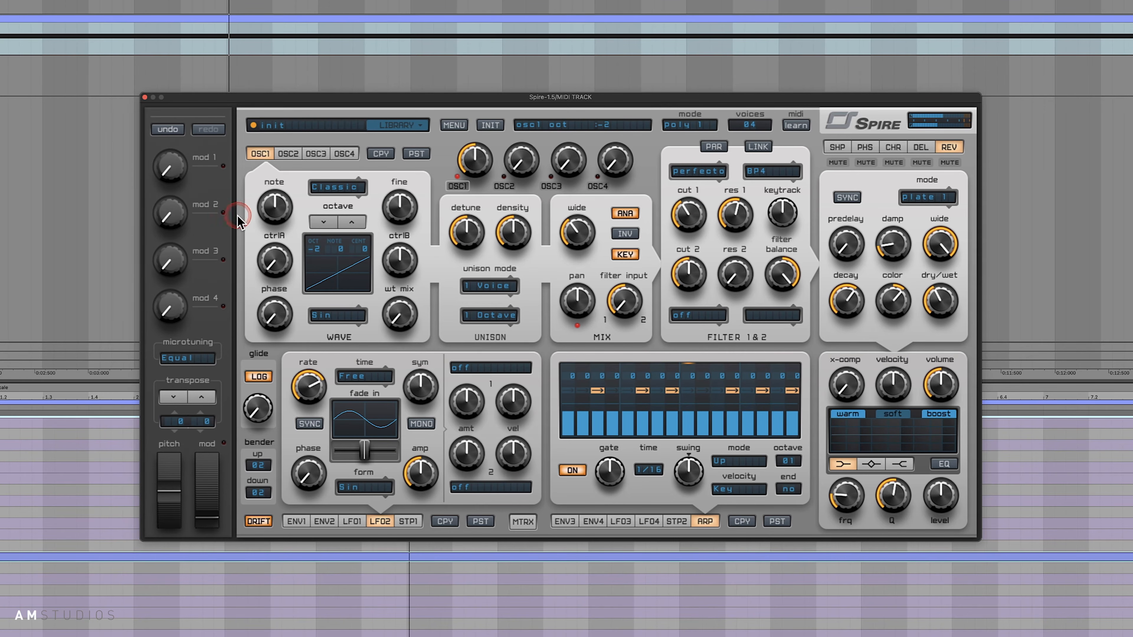
click(351, 222)
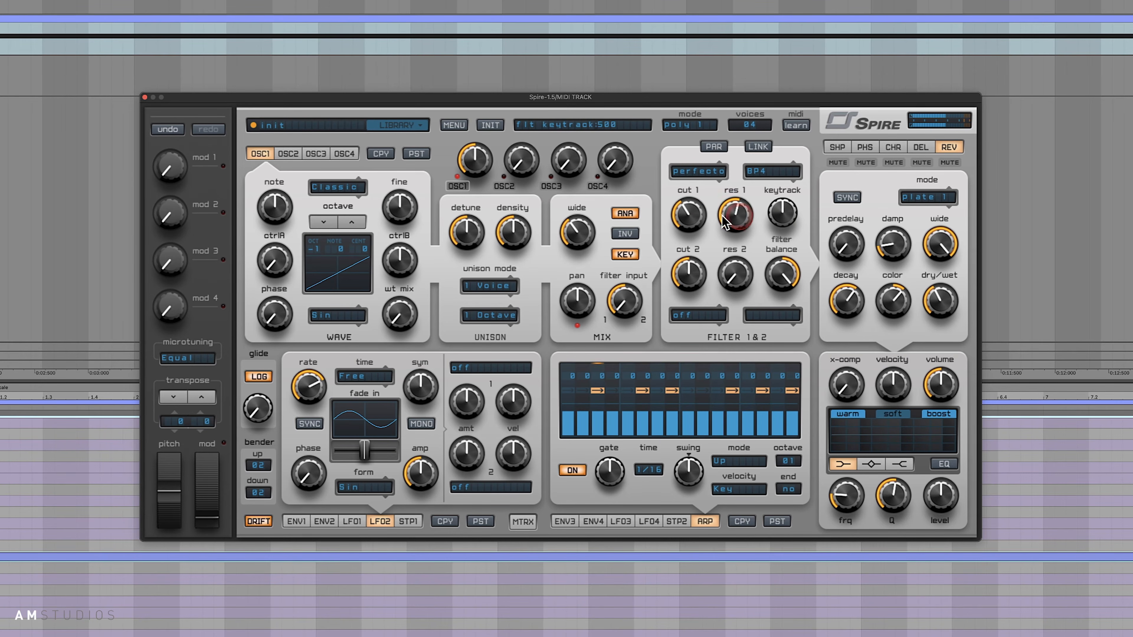
drag(698, 204, 696, 229)
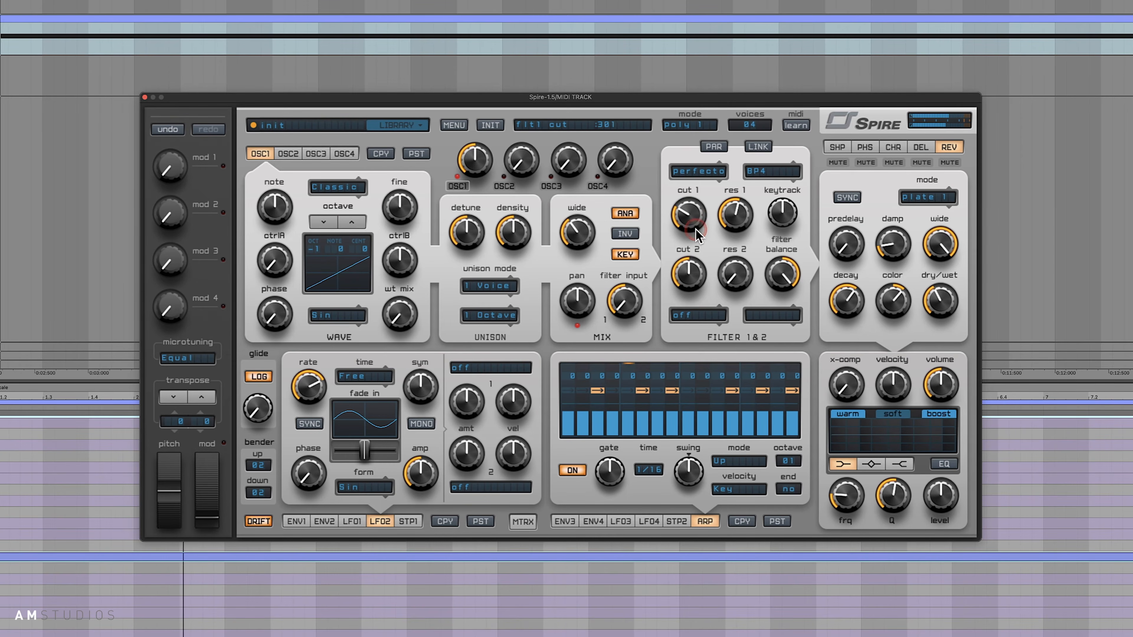
- Reduce the reverb's dry/wet mix to about 220 and set oscillator 1's octave to -2
drag(943, 281, 943, 303)
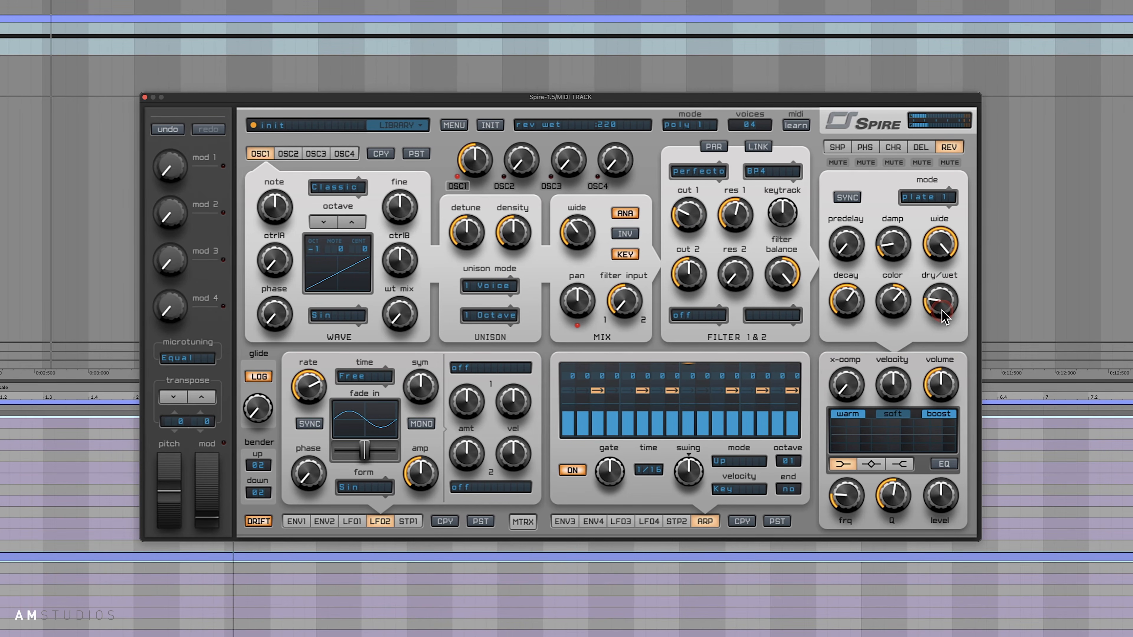
click(569, 217)
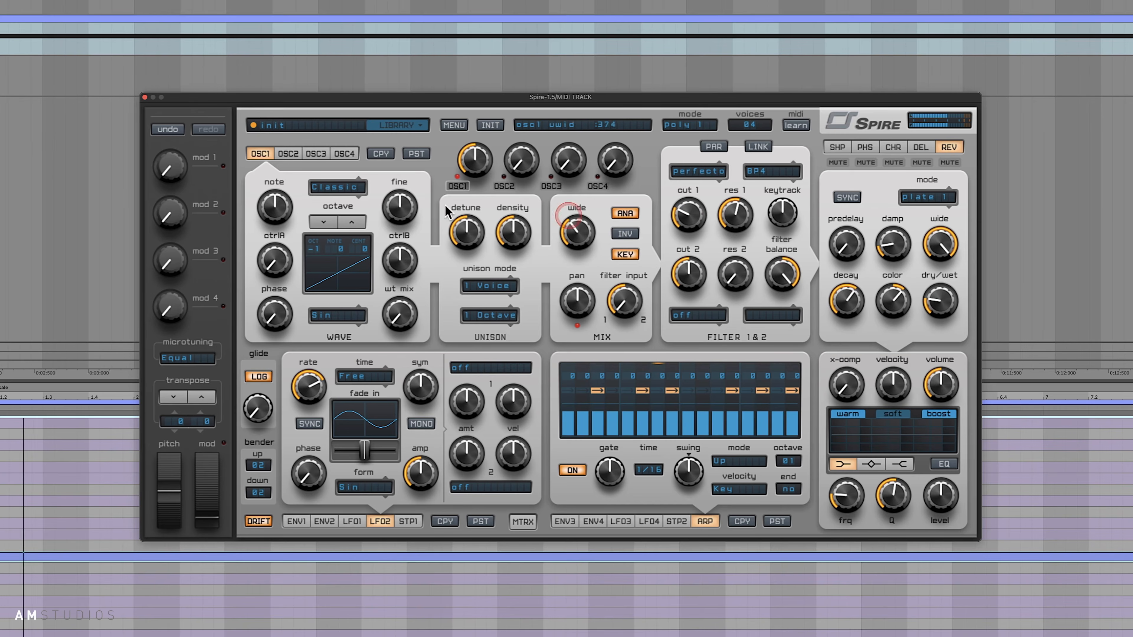
click(324, 223)
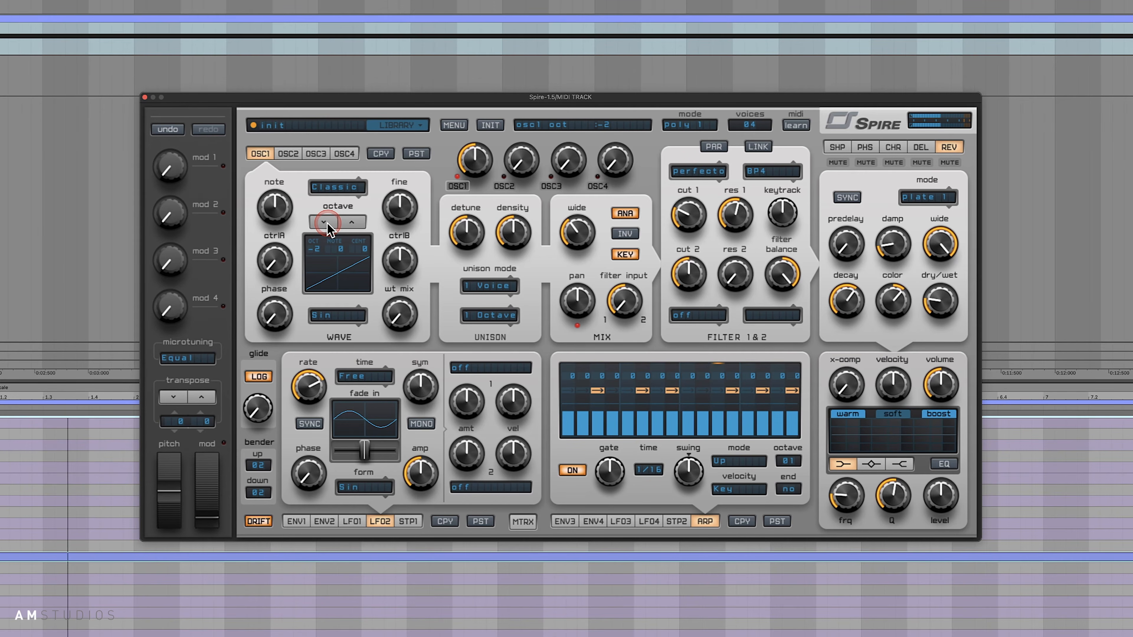
- Set envelope 1's decay to about 330 and its sustain to 0 for a plucky amplitude shape
click(771, 349)
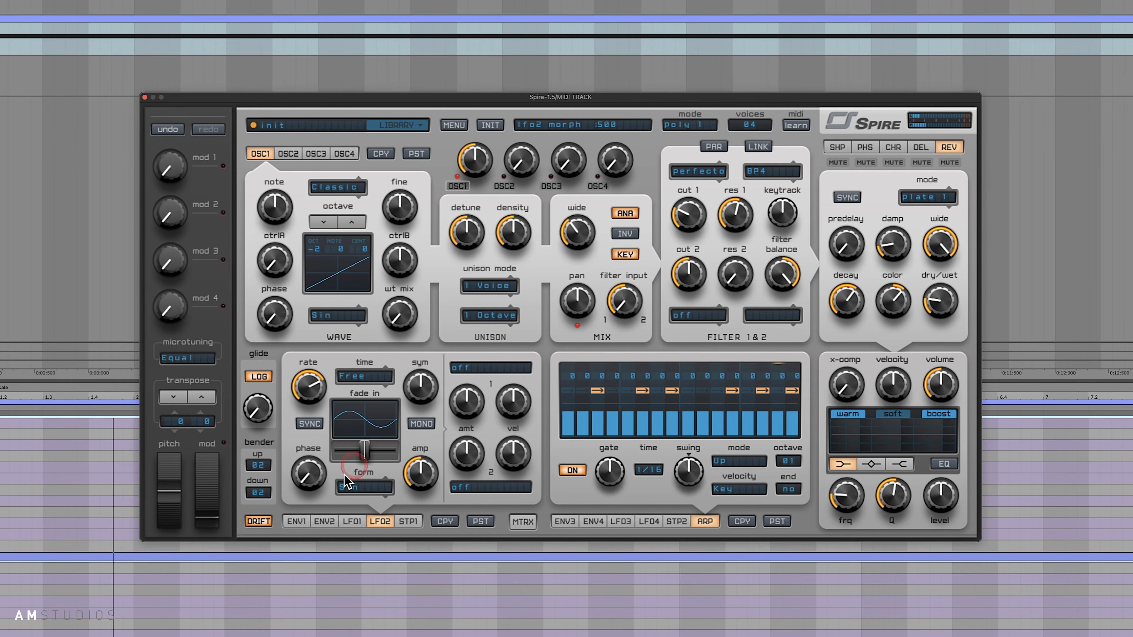
click(312, 522)
click(304, 521)
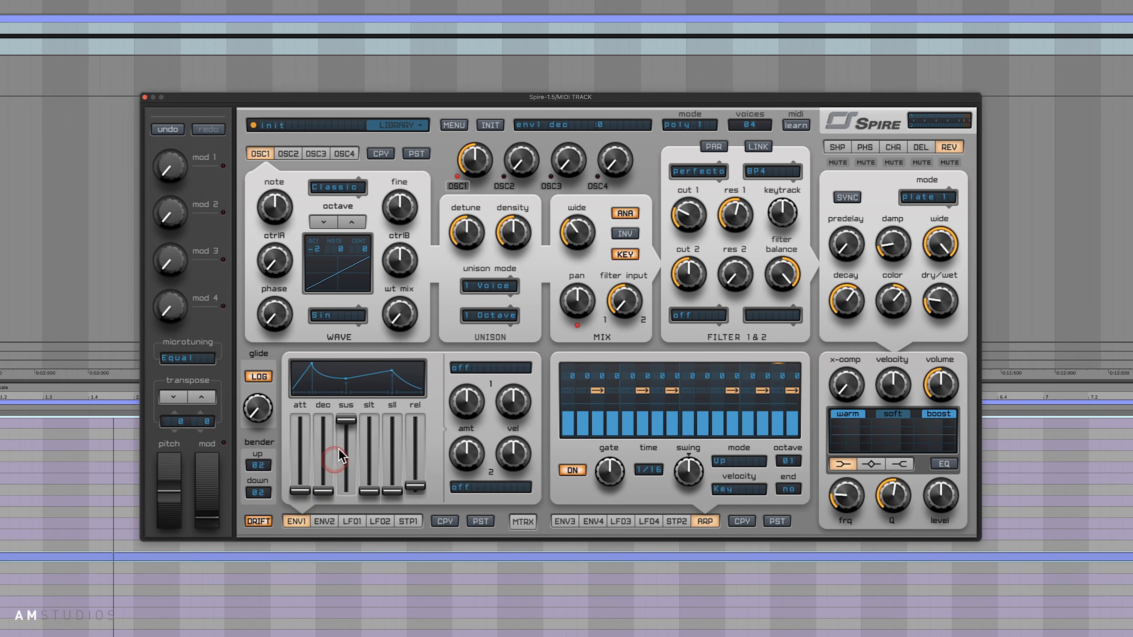
drag(320, 491, 326, 470)
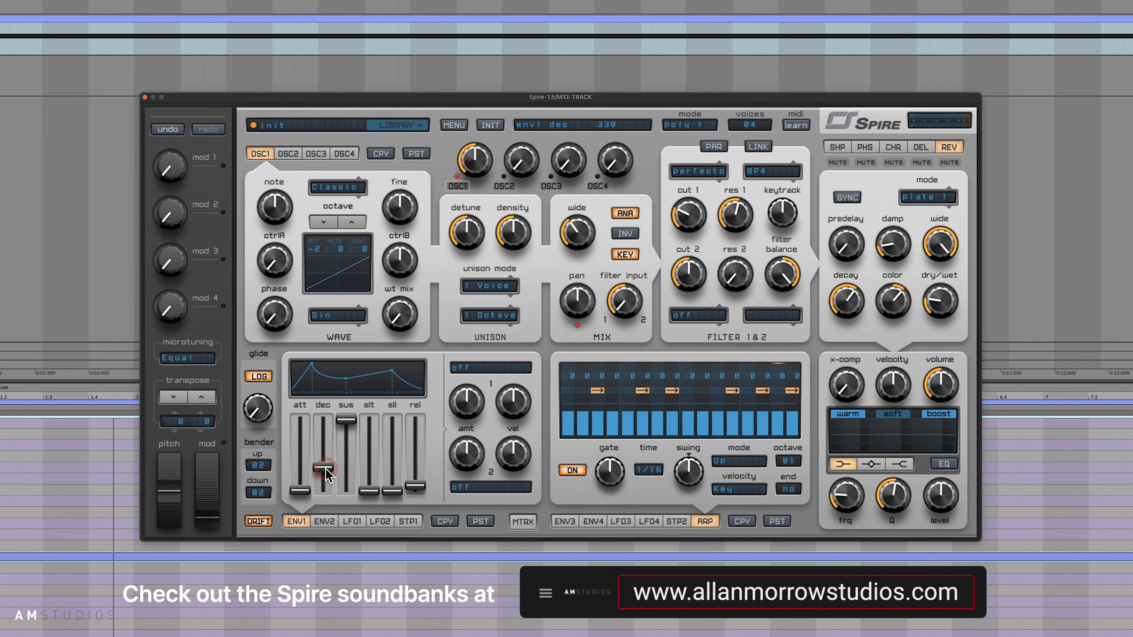
drag(346, 419, 335, 520)
click(324, 465)
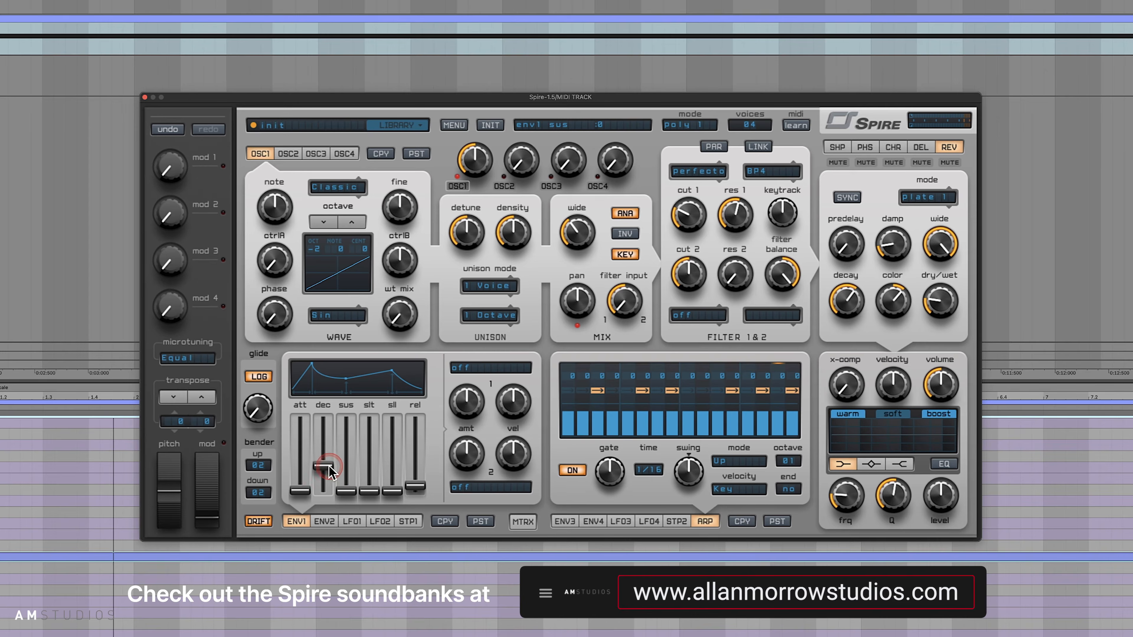
- Resume playback and lower filter 1's cutoff to about 216
key(space)
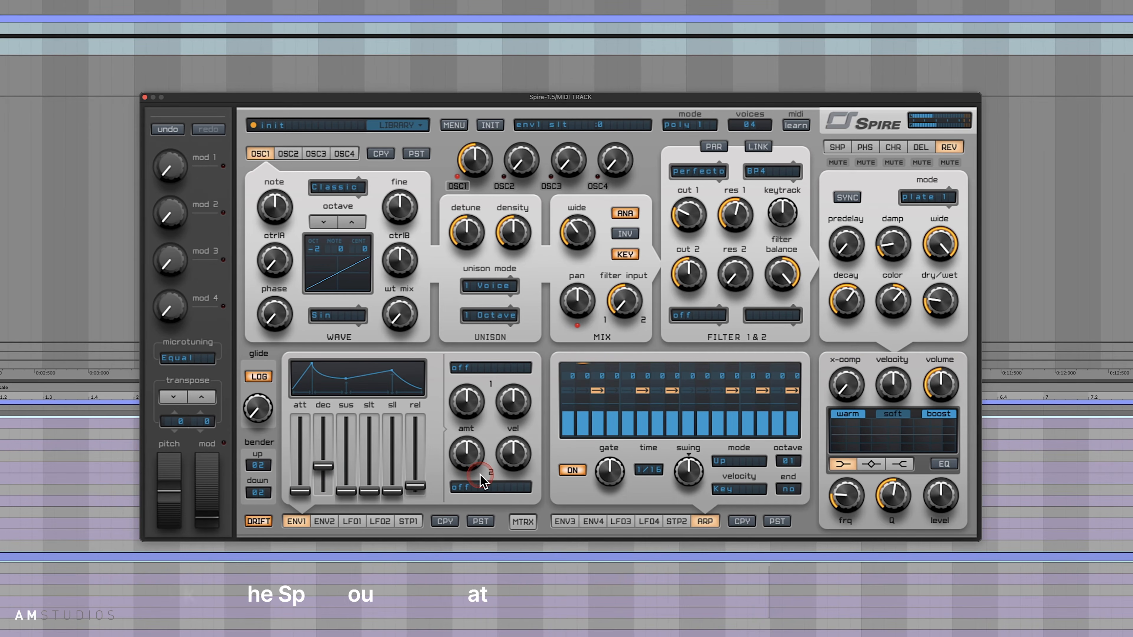
drag(687, 220, 696, 242)
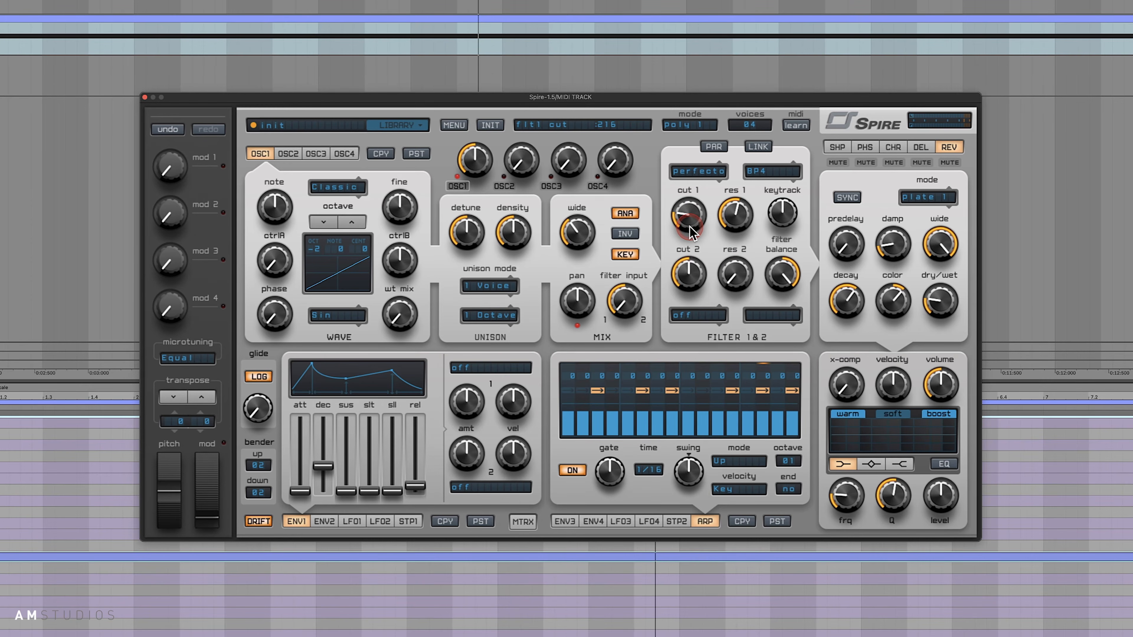
click(408, 486)
- Show LFO1's settings and turn off envelope 3's Cutoff 1 modulation
click(358, 521)
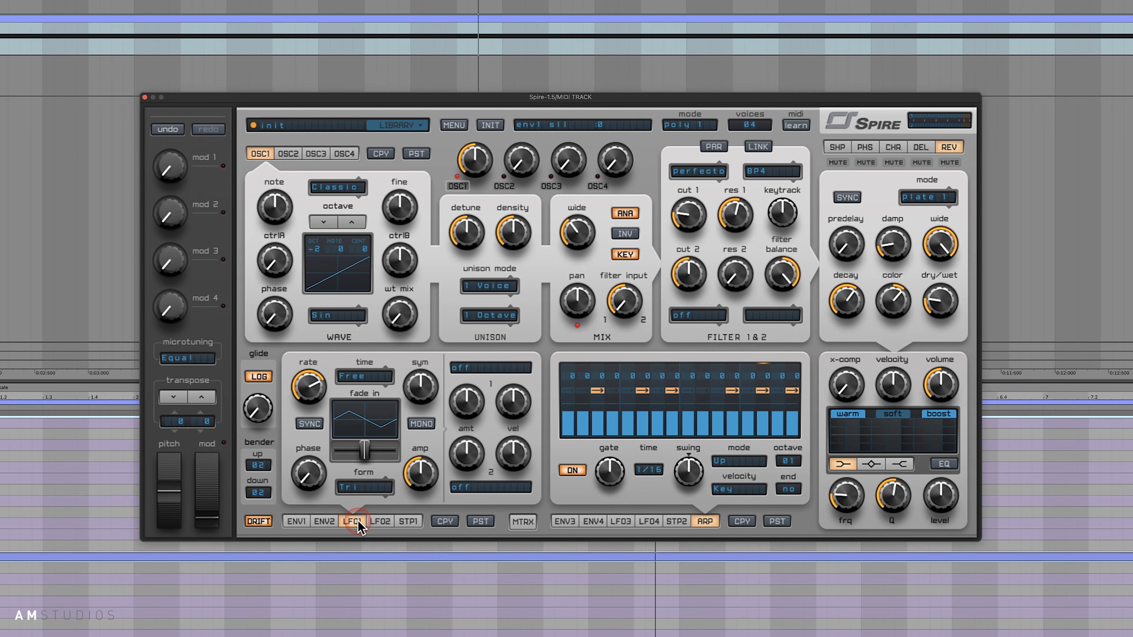
click(563, 522)
click(763, 377)
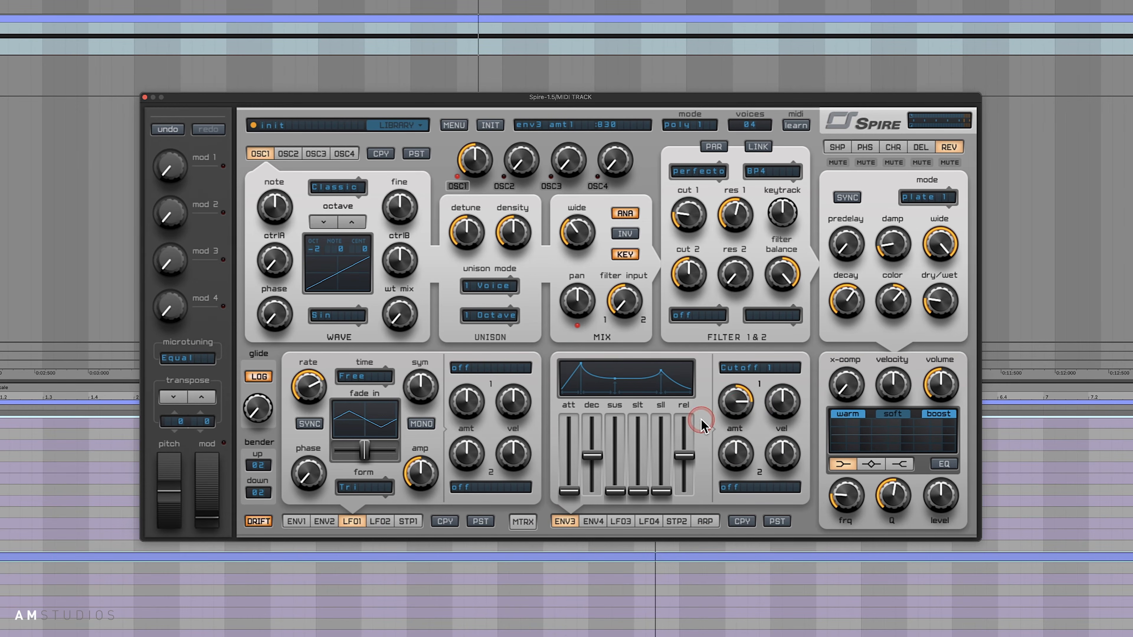
click(757, 369)
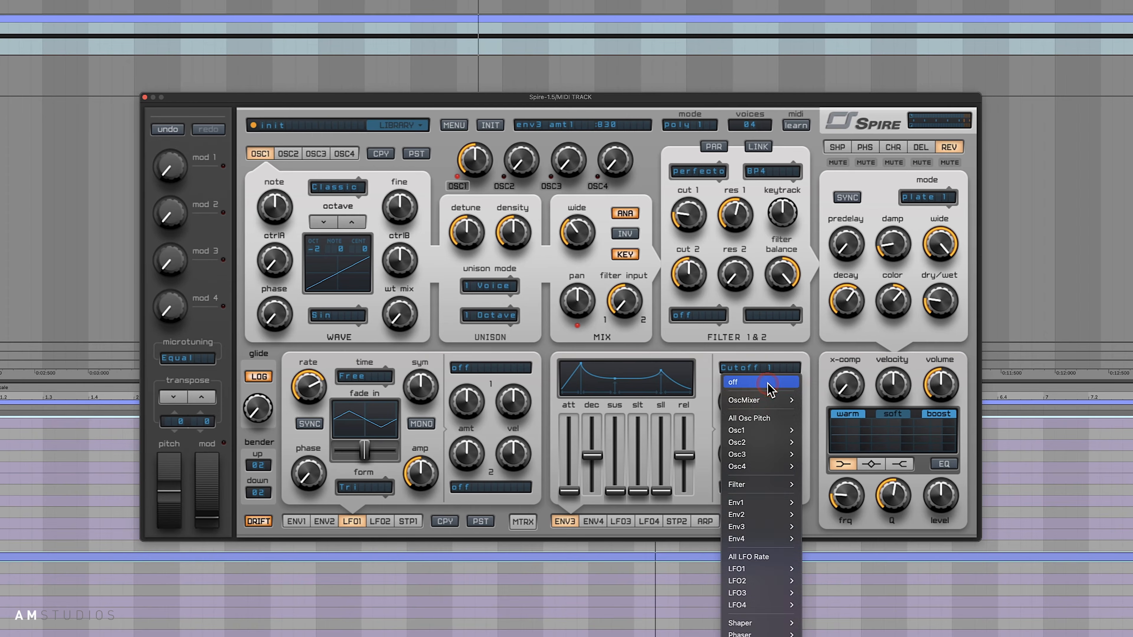
click(771, 383)
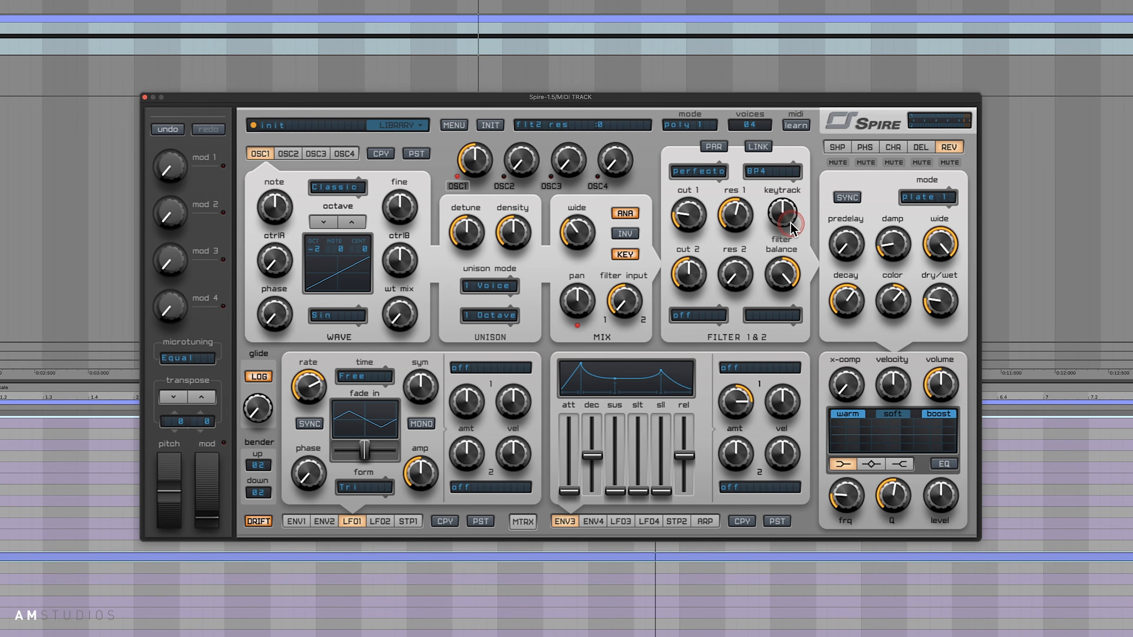
- Raise filter 1's cutoff and assign LFO1's first modulation slot to Cutoff 1
drag(705, 225, 715, 198)
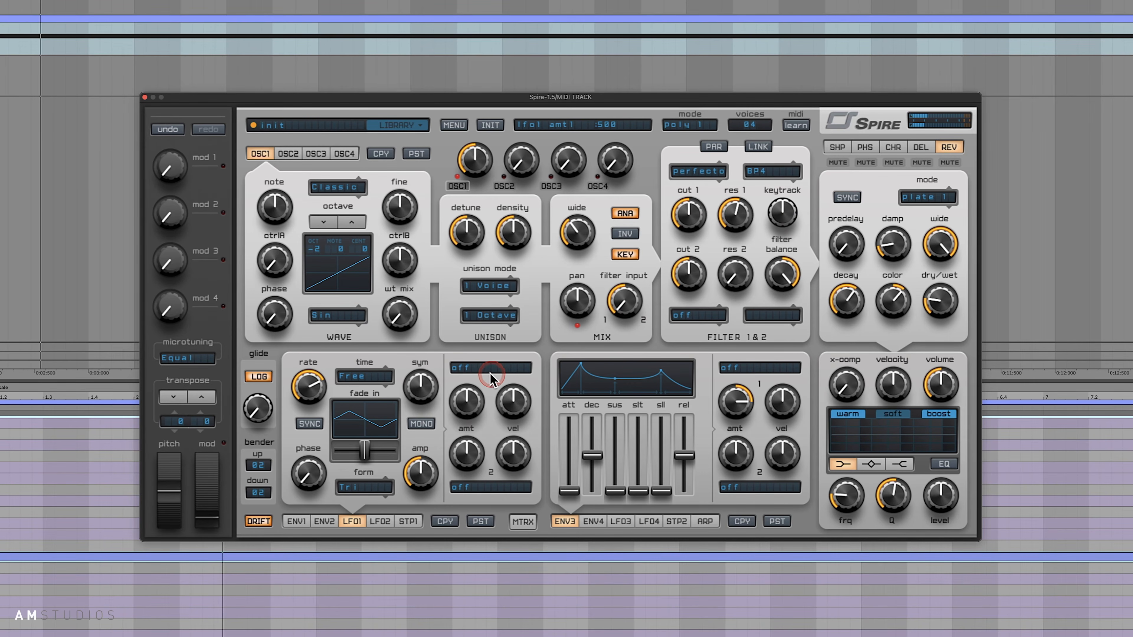
click(727, 206)
click(466, 370)
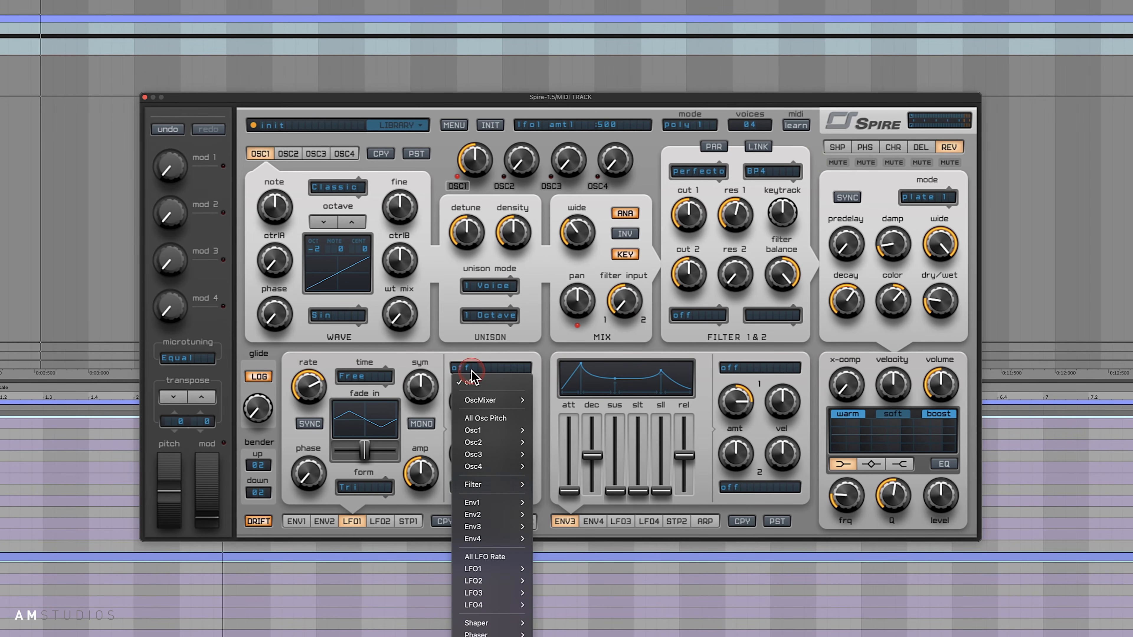
mouse_move(493, 491)
click(571, 487)
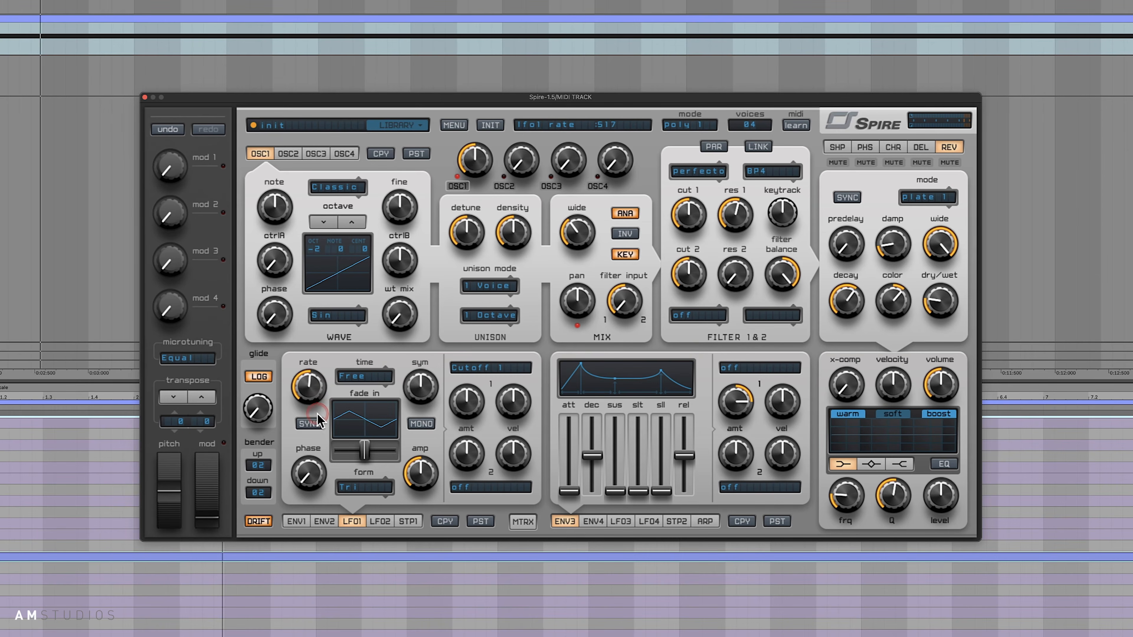
- Slow down LFO1's rate and set its waveform to S&H
drag(318, 413, 316, 426)
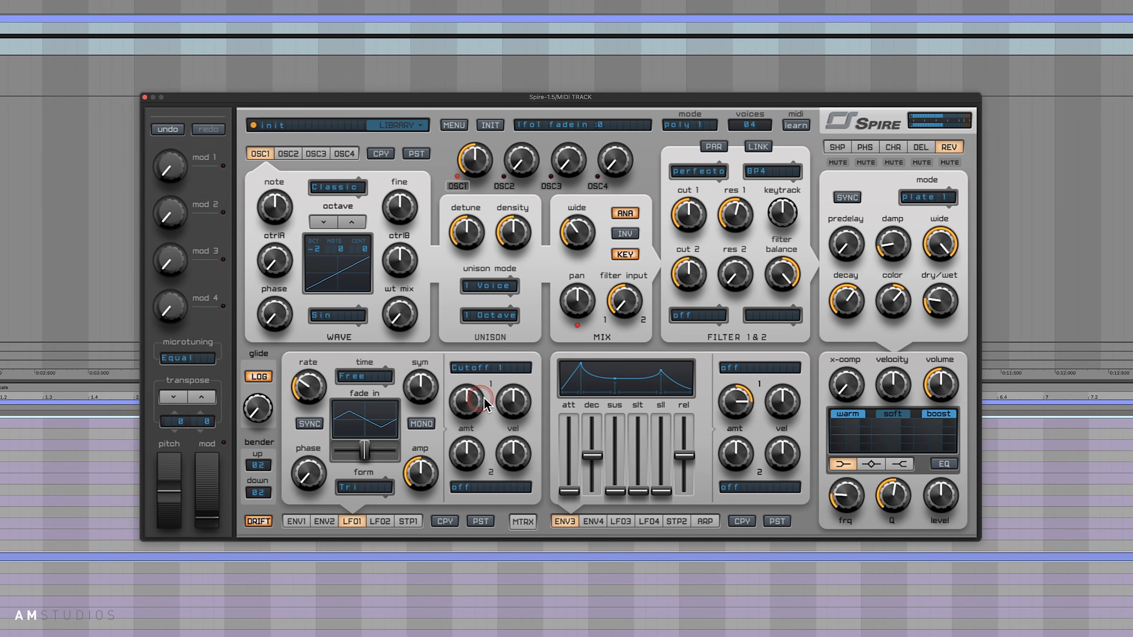
click(614, 293)
click(387, 482)
drag(372, 489, 370, 541)
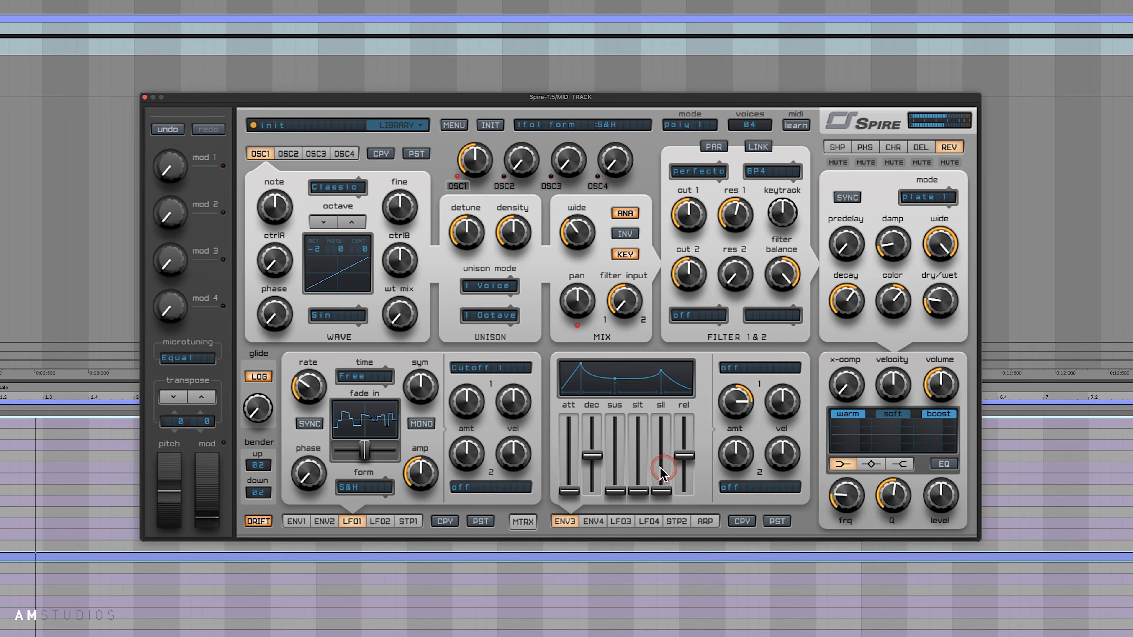
- Set LFO1's first modulation amount to about 736 and filter 1's cutoff to about 397
drag(481, 399, 487, 387)
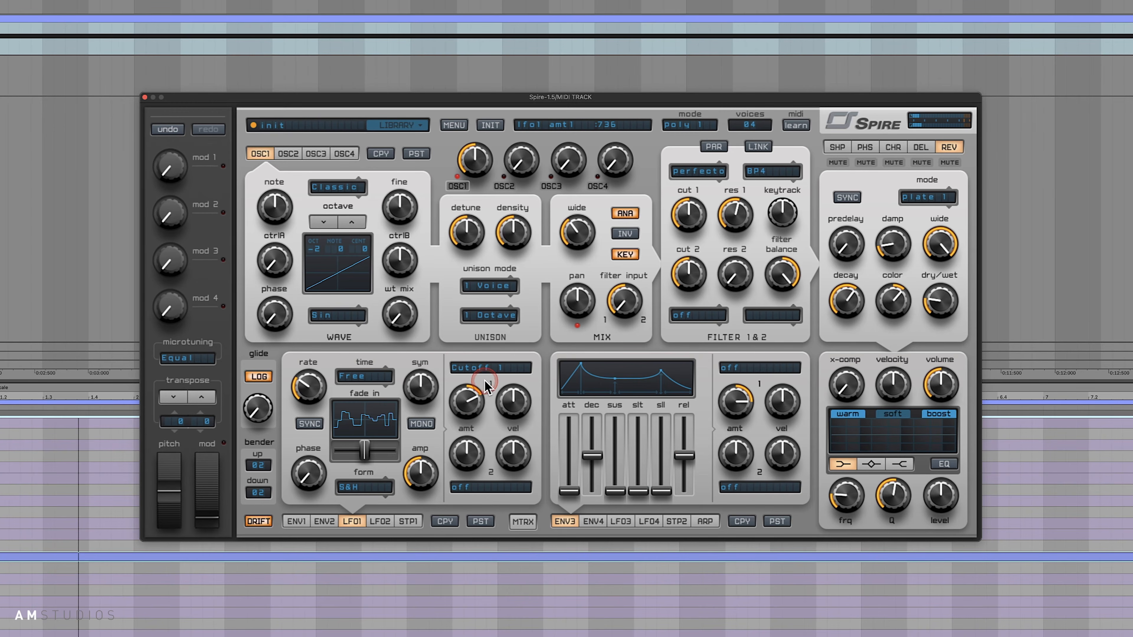
click(469, 434)
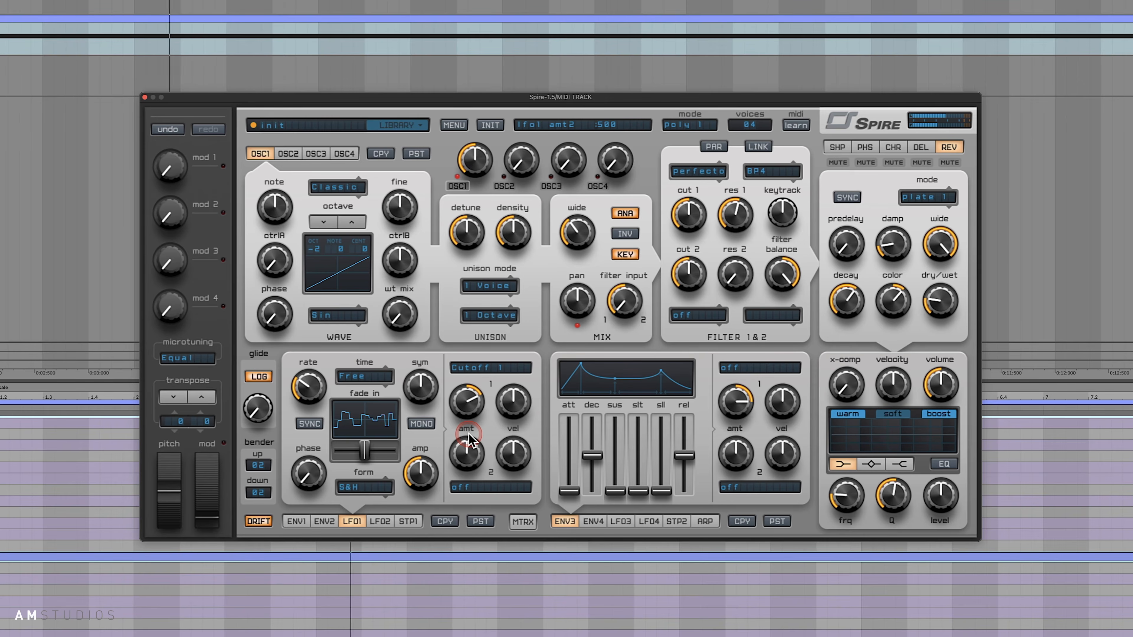
mouse_move(699, 221)
mouse_down()
mouse_move(709, 203)
mouse_move(702, 238)
mouse_up()
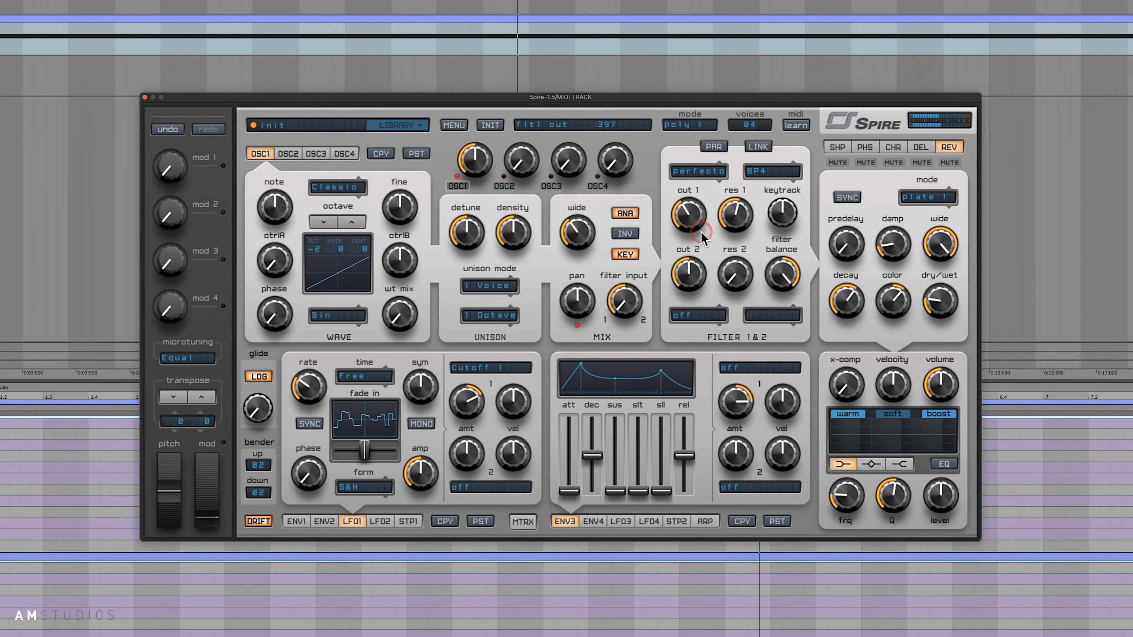
- Raise LFO1's first modulation amount to about 839 and increase filter 1's cutoff
click(414, 487)
click(468, 405)
click(506, 413)
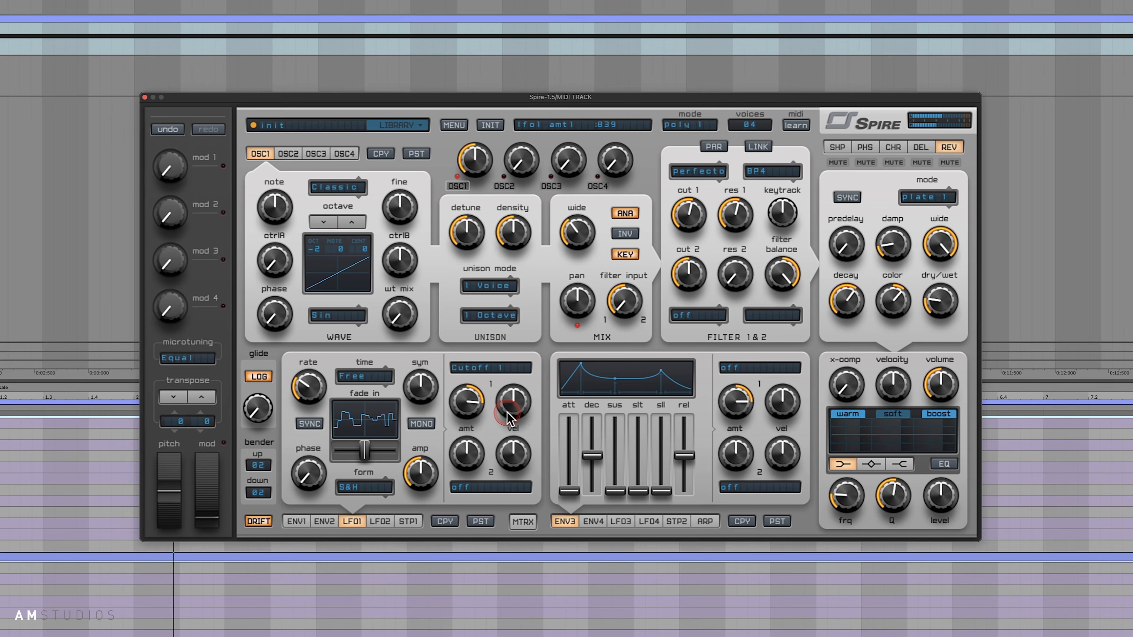
click(615, 298)
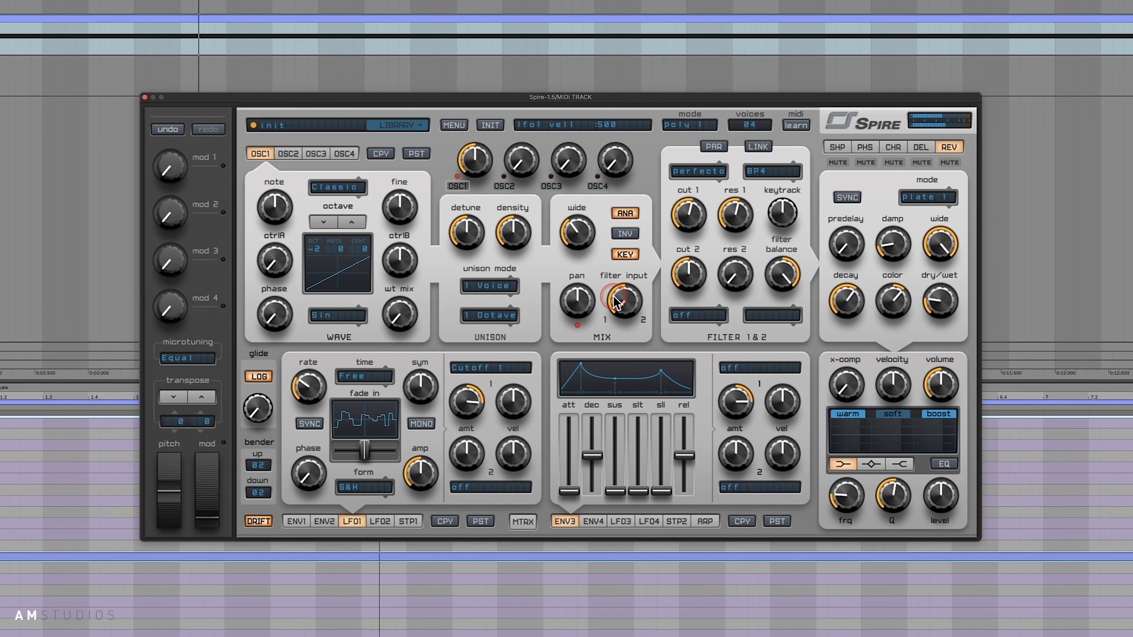
click(704, 252)
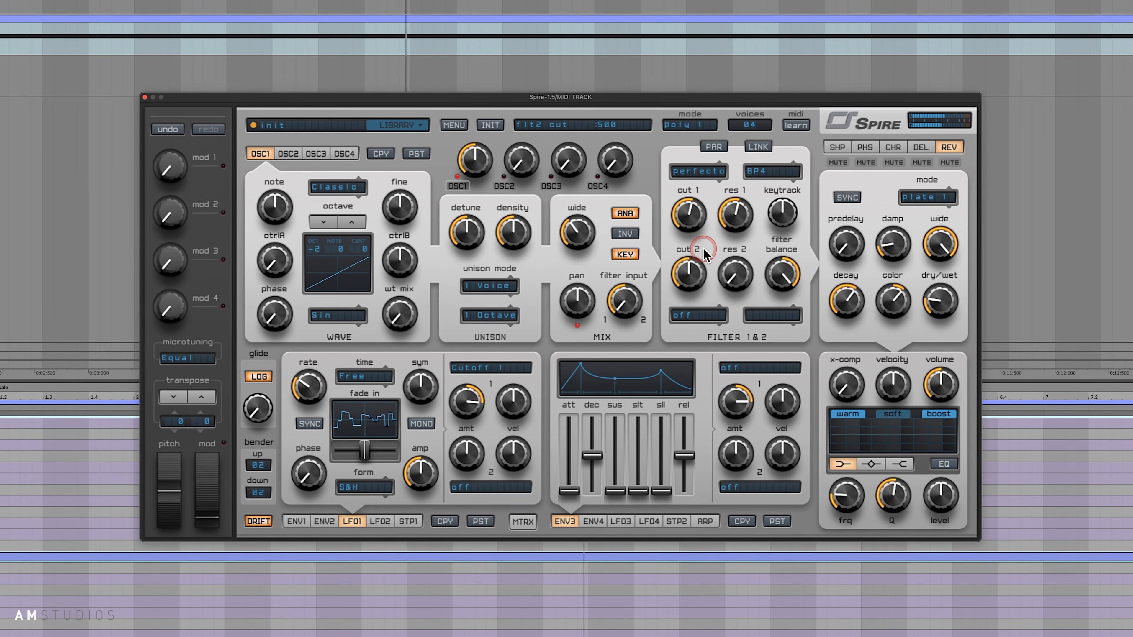
- Show the shaper effect's settings and reduce its drive and dry/wet mix
click(837, 146)
click(847, 261)
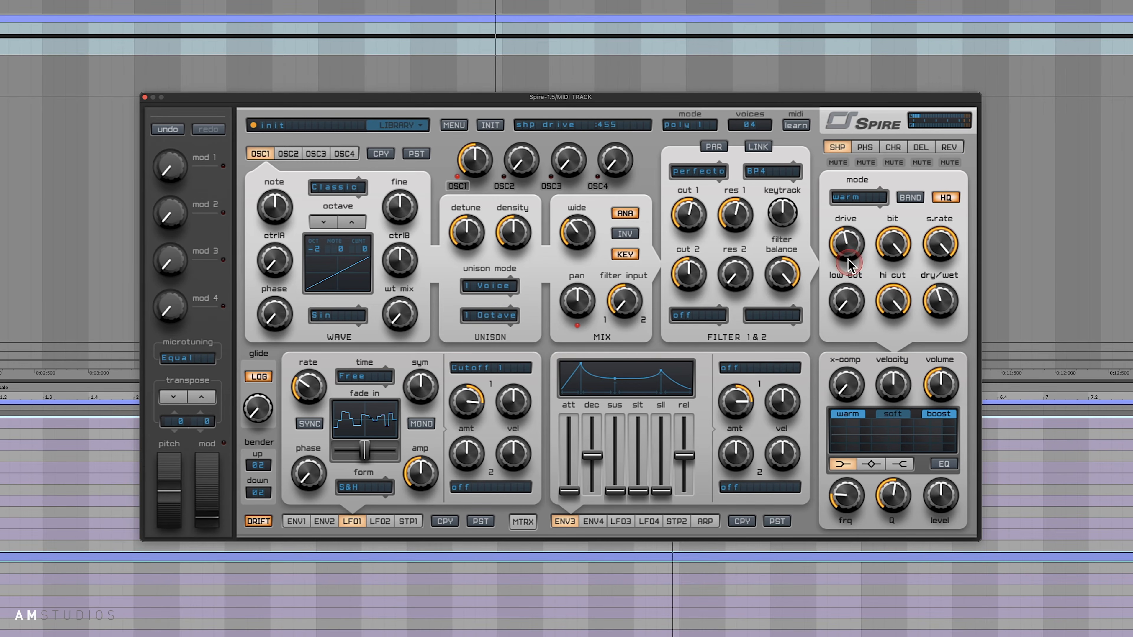
click(957, 288)
drag(954, 303, 954, 305)
key(space)
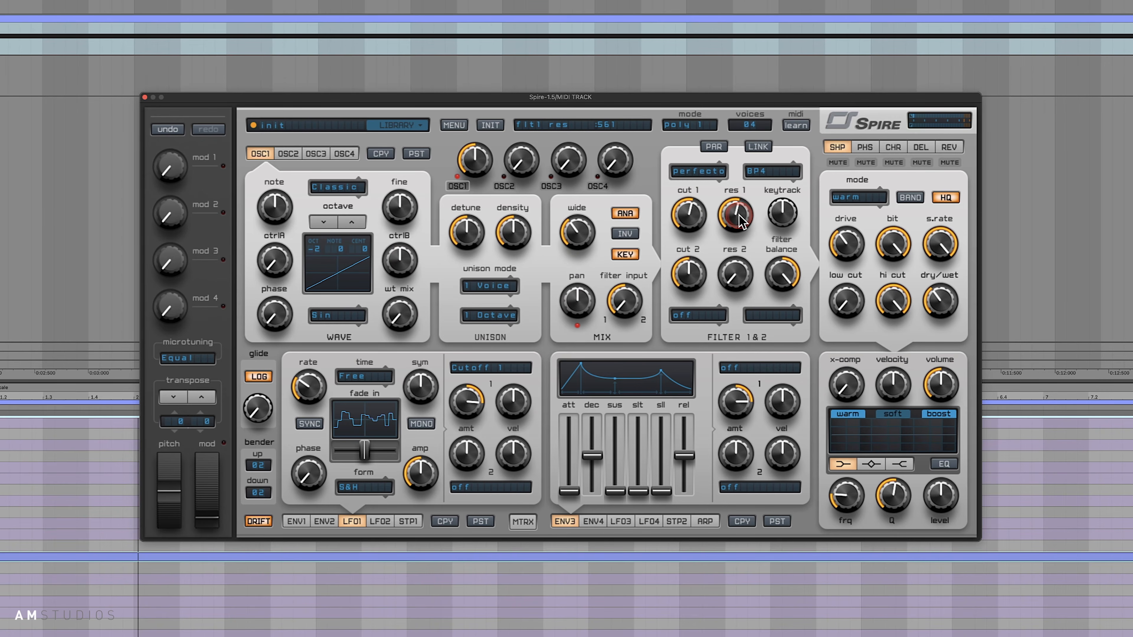
- Raise filter 1's cutoff and resonance with playback stopped
drag(740, 221, 707, 206)
key(space)
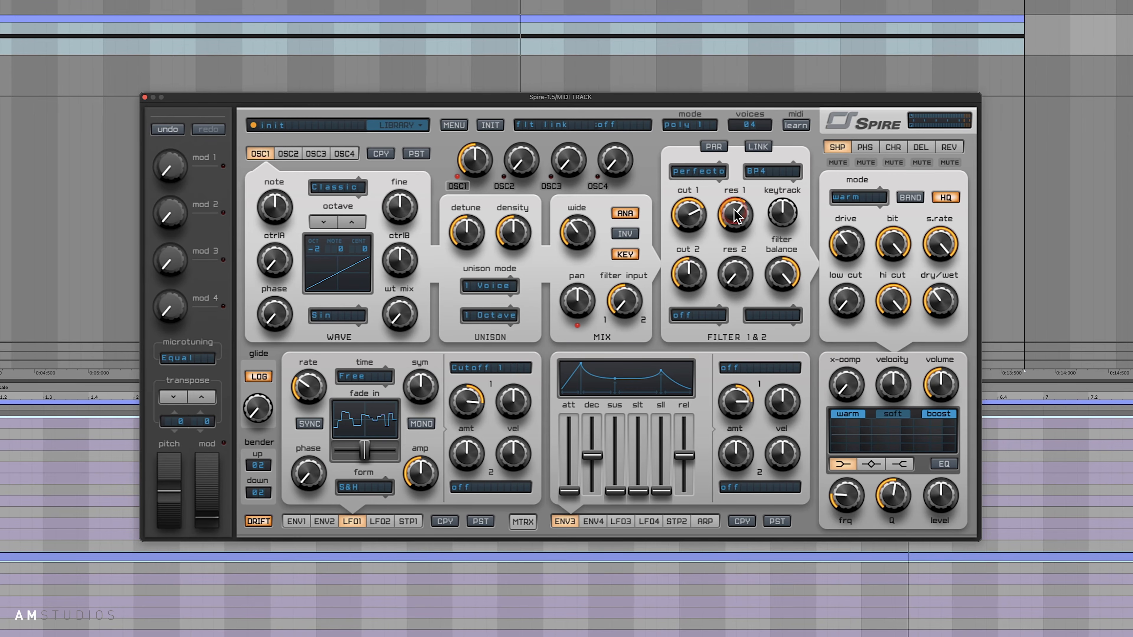
click(737, 219)
- Show LFO2's settings and assign its first modulation slot to Reso 1
click(380, 520)
click(491, 368)
mouse_move(490, 484)
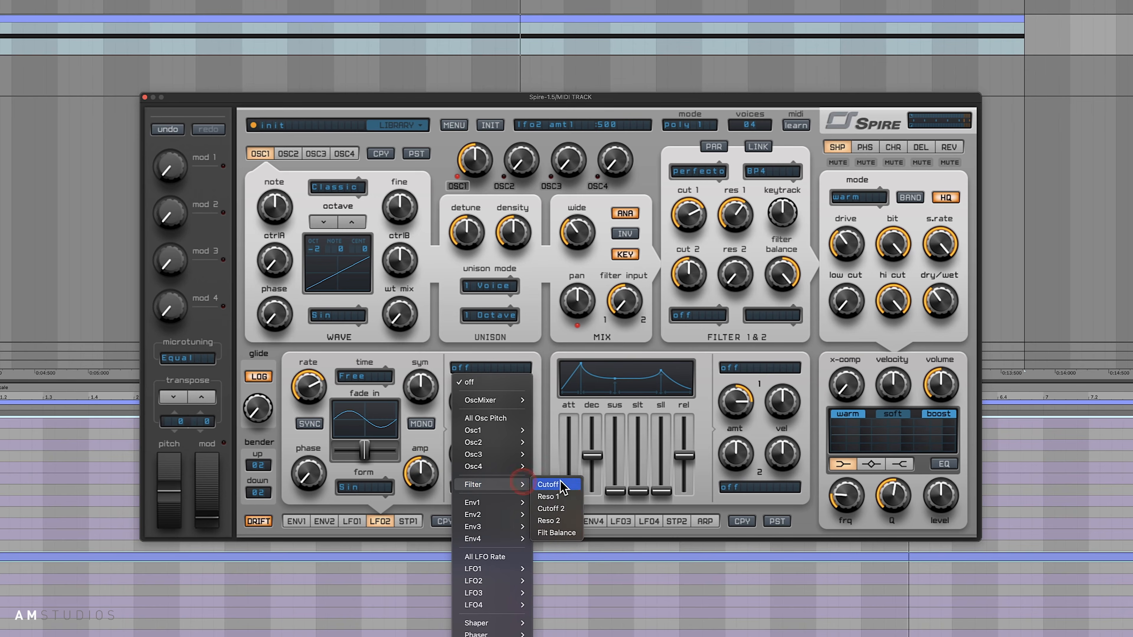
click(566, 496)
- Slow down LFO2's rate and set its waveform to Bass 3
drag(430, 483, 423, 484)
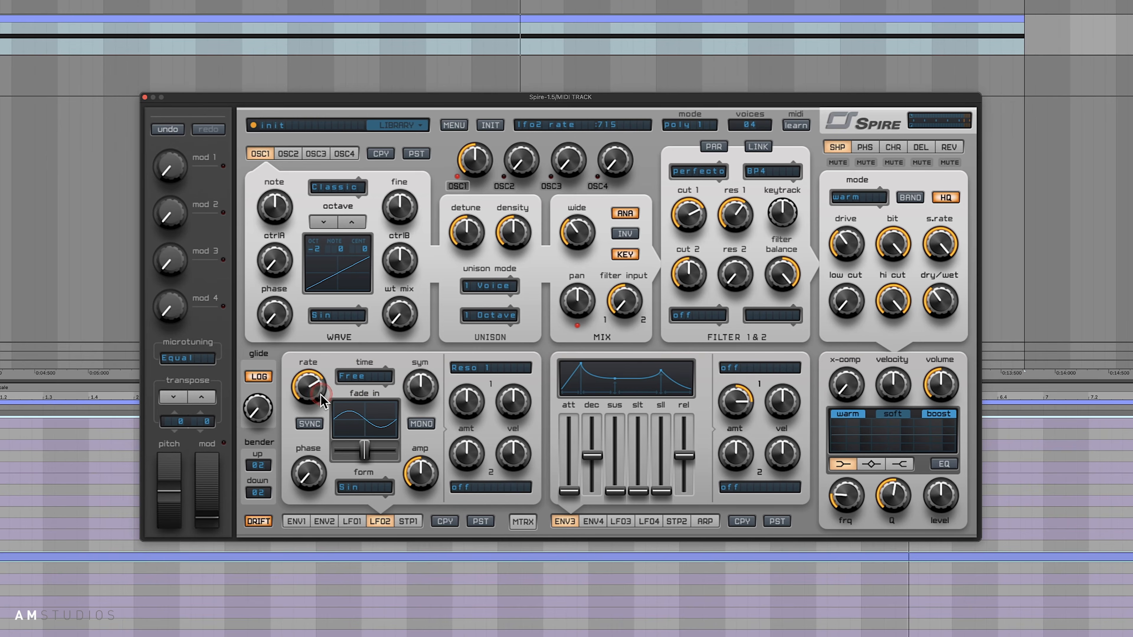
click(370, 497)
click(360, 636)
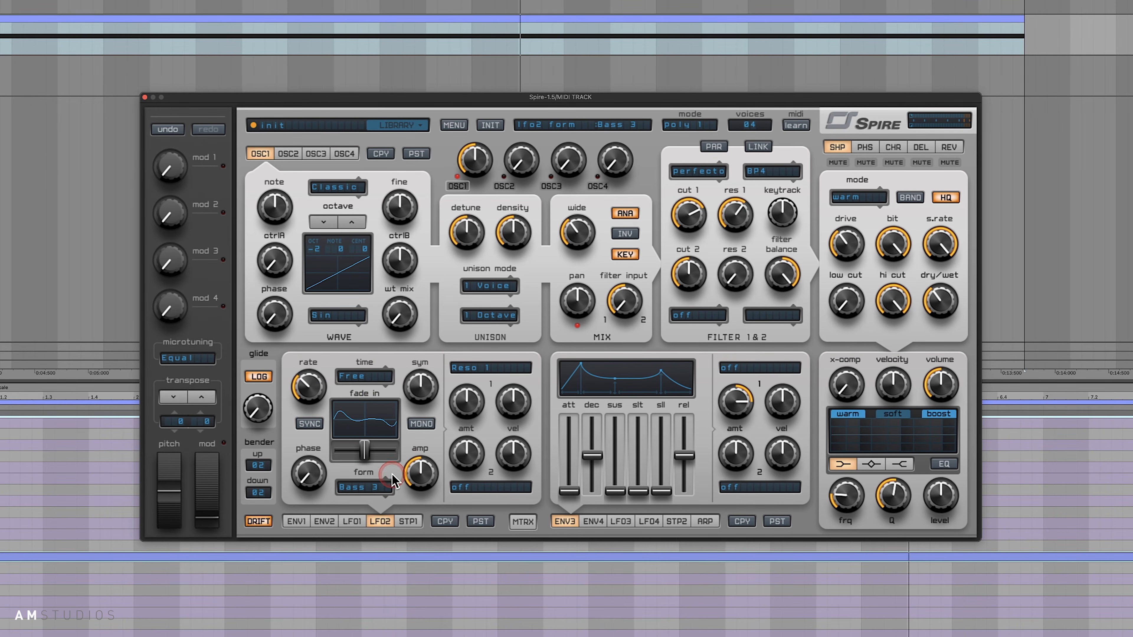
- Raise LFO2's first modulation amount above 500 and lower filter 1's cutoff
drag(473, 401, 475, 395)
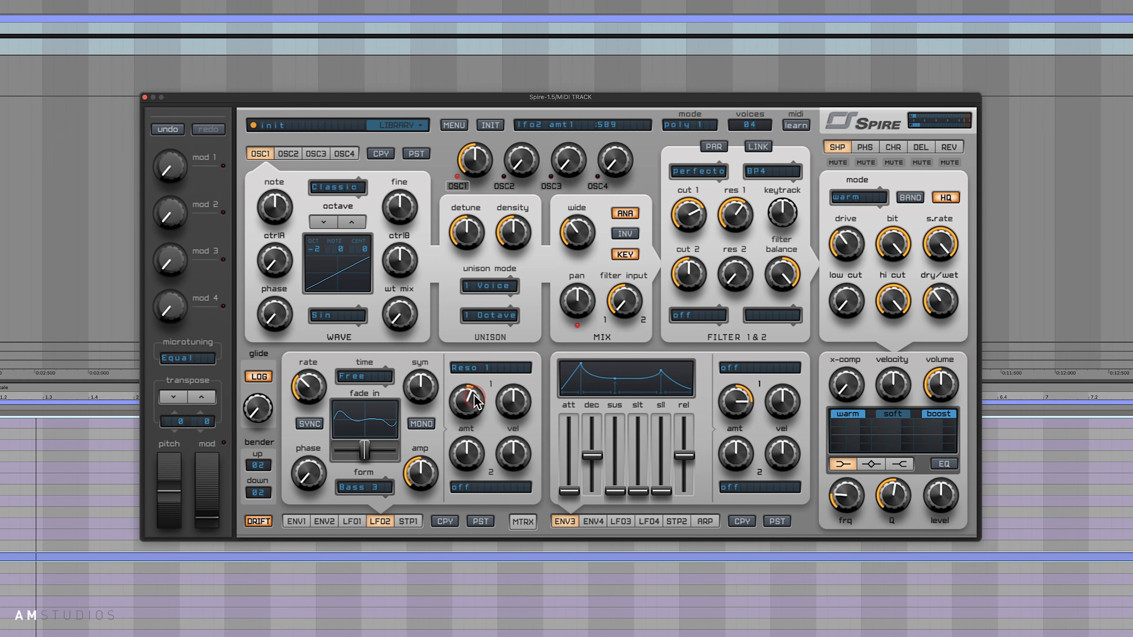
click(642, 298)
drag(687, 236, 687, 242)
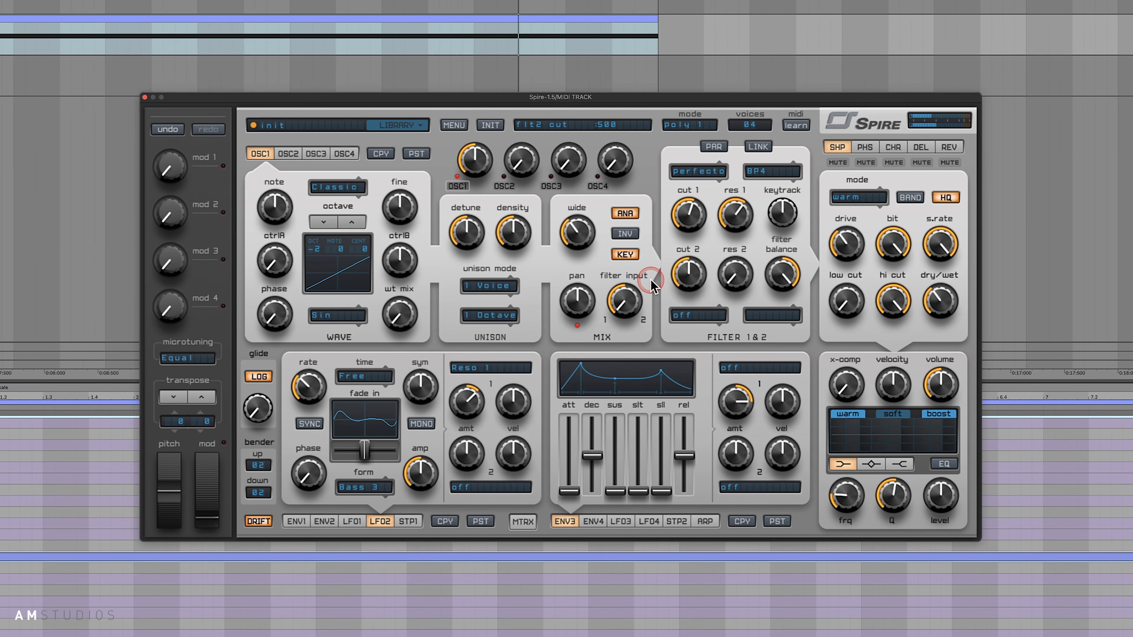
scroll(443, 65, left, 10)
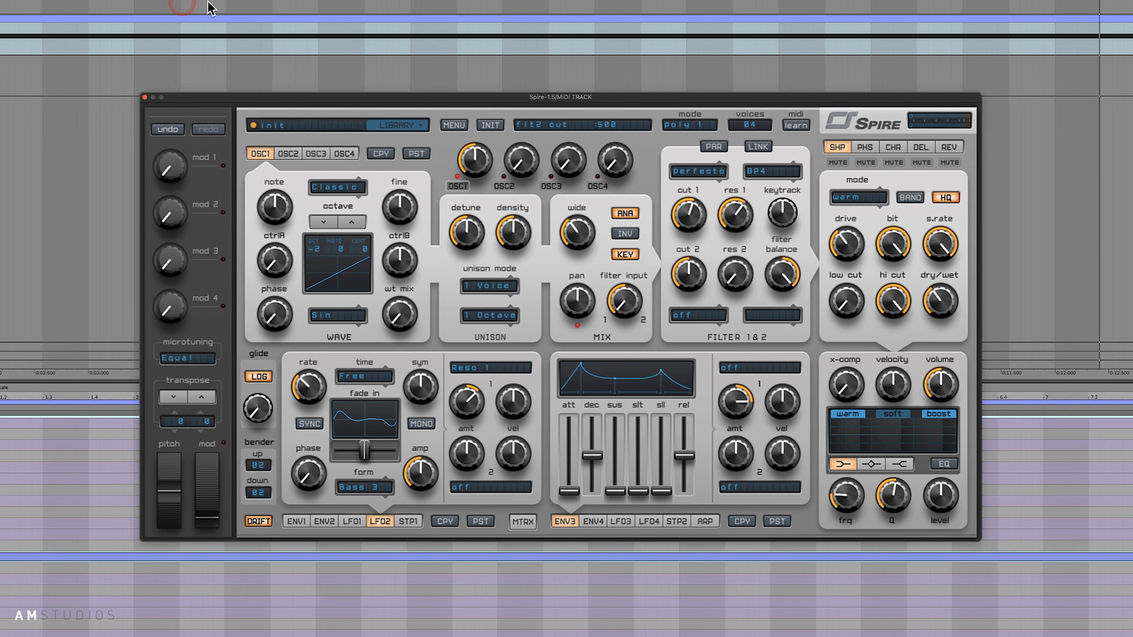
click(589, 163)
click(709, 253)
- Set LFO1's rate to about 385 and reduce its first modulation amount to about 690
click(352, 522)
click(288, 384)
click(320, 387)
drag(321, 384, 322, 387)
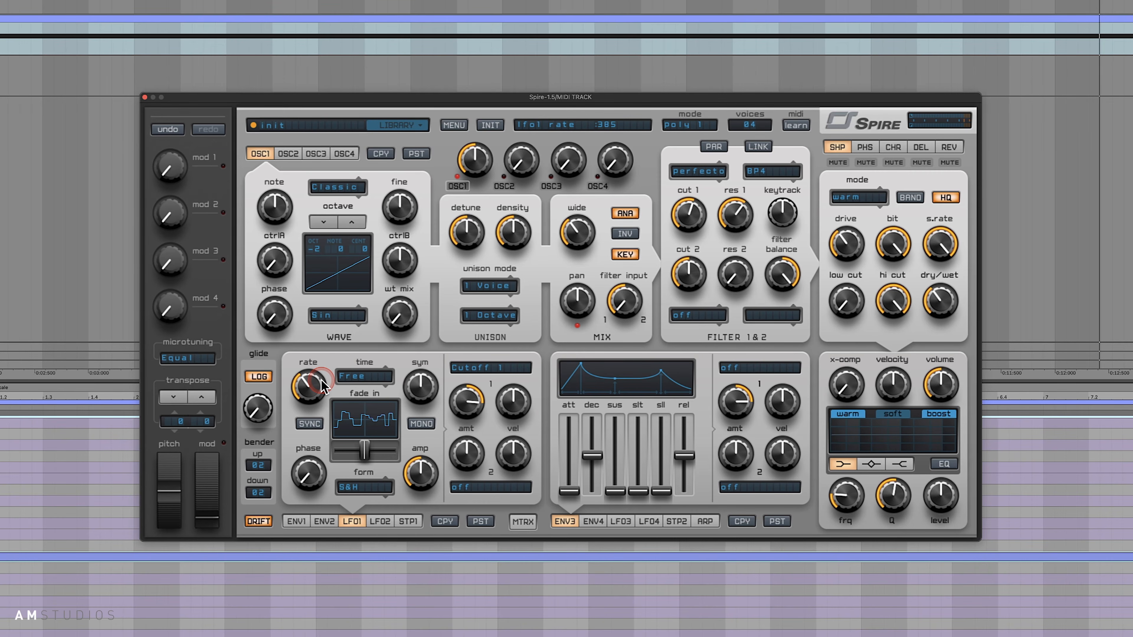
click(404, 392)
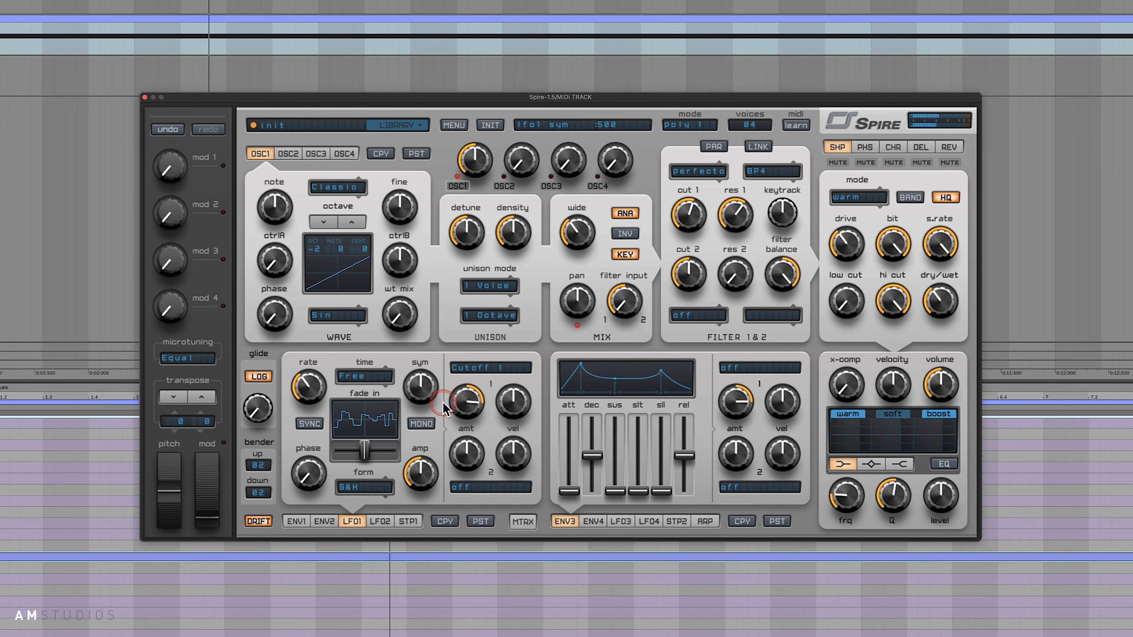
click(637, 391)
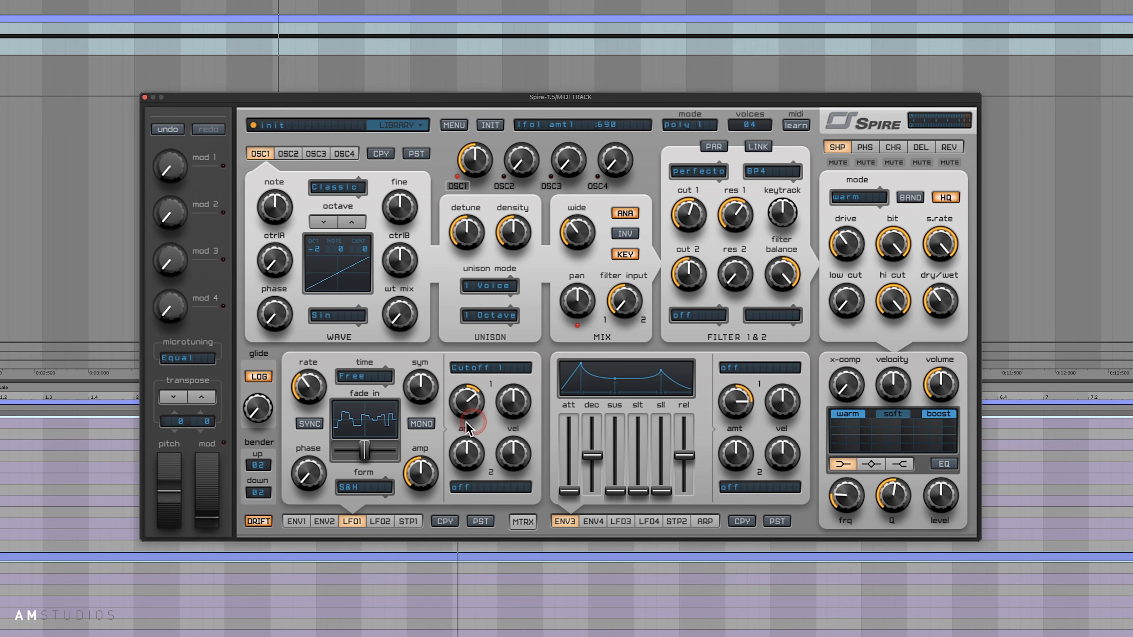
- Try the Bass 2 waveform on LFO1 and switch the waveform to Piano A3
click(379, 491)
click(355, 636)
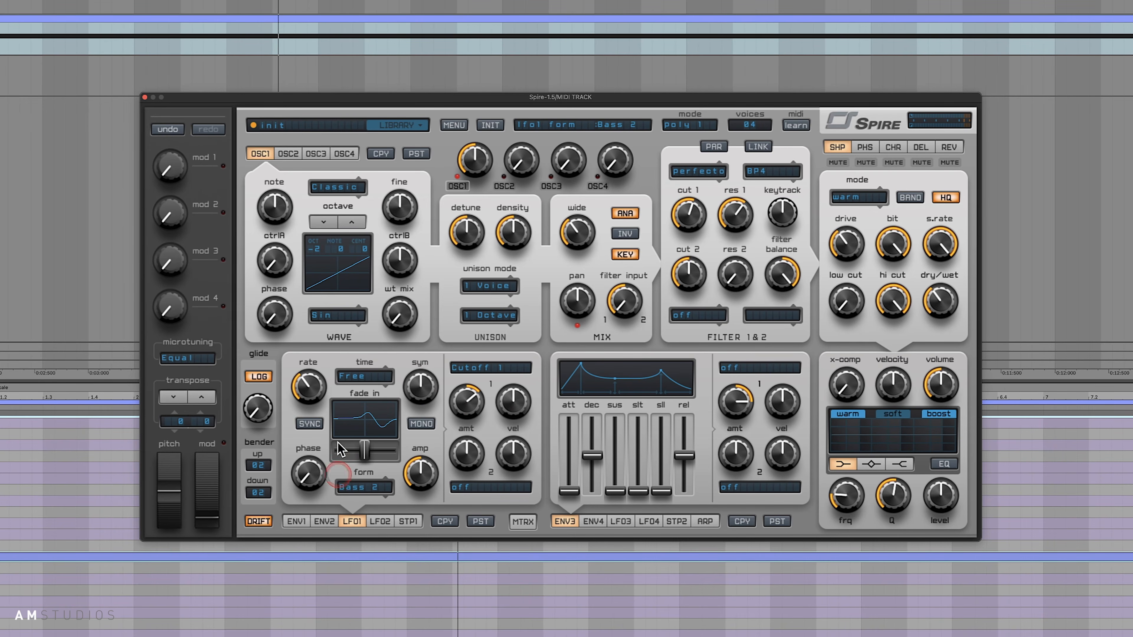
click(366, 489)
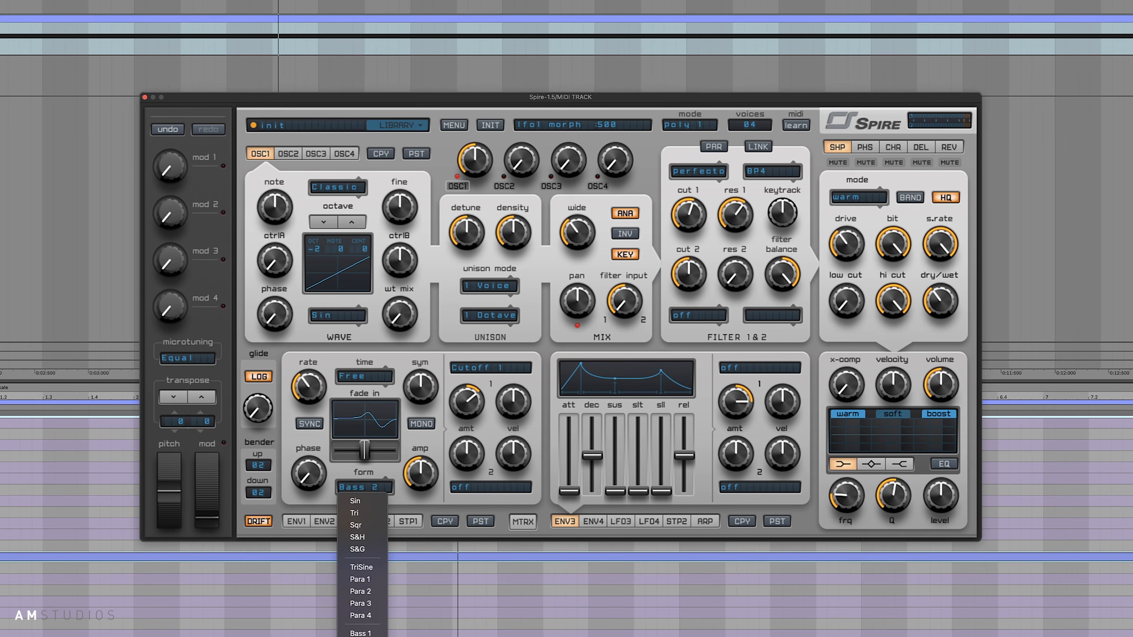
click(360, 636)
- Slow down LFO1's rate, stop playback and select the MIDI clip in the arrangement
click(487, 531)
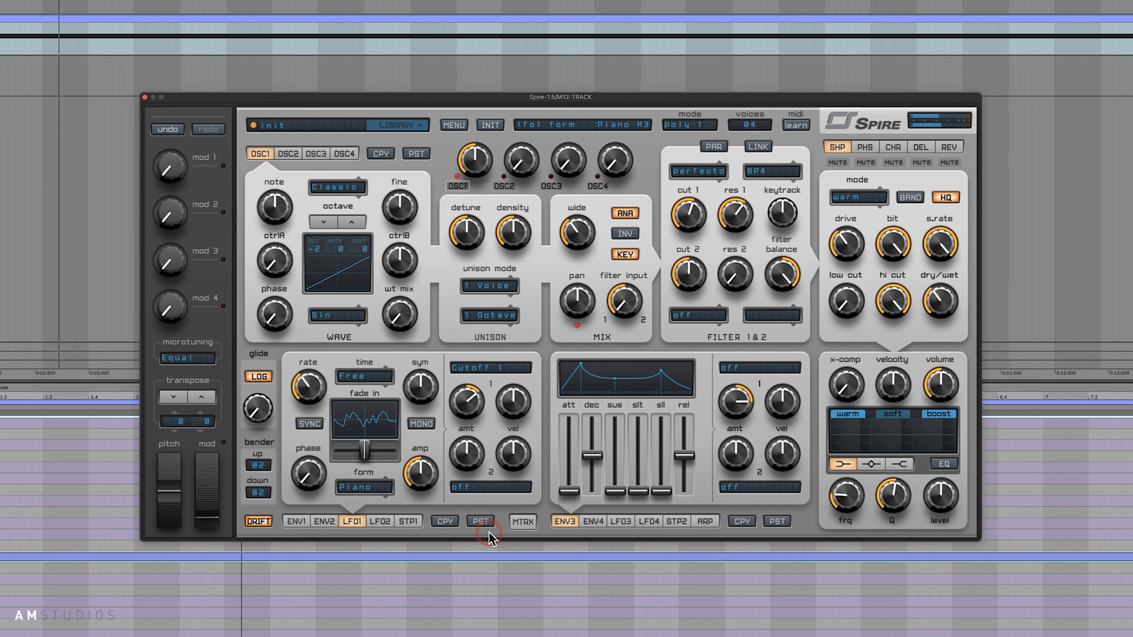
click(555, 299)
click(316, 391)
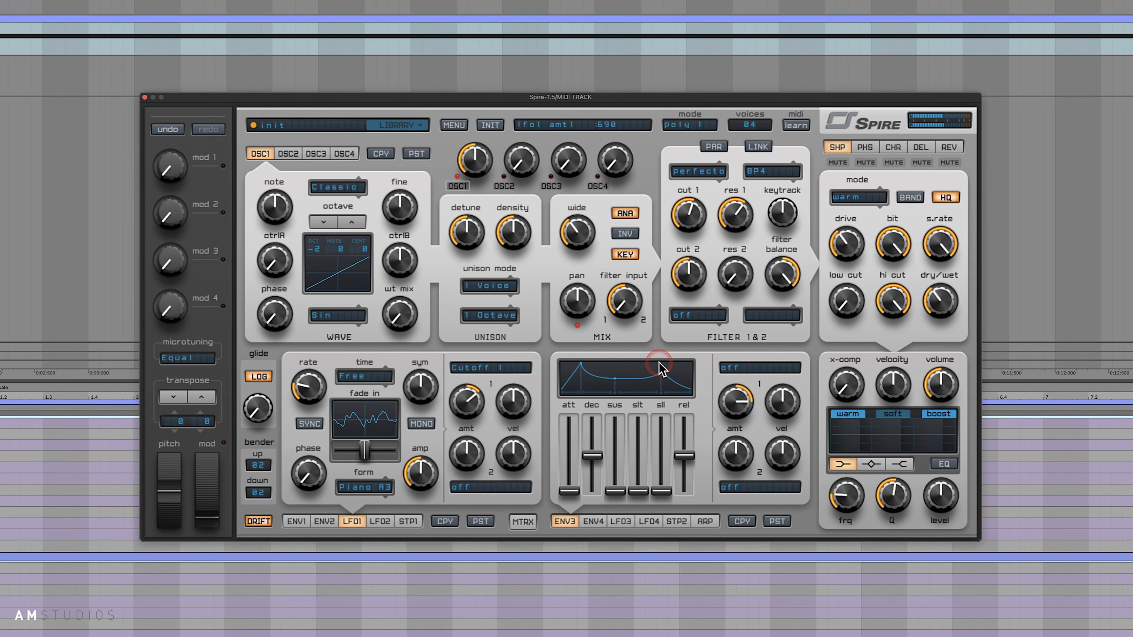
click(622, 436)
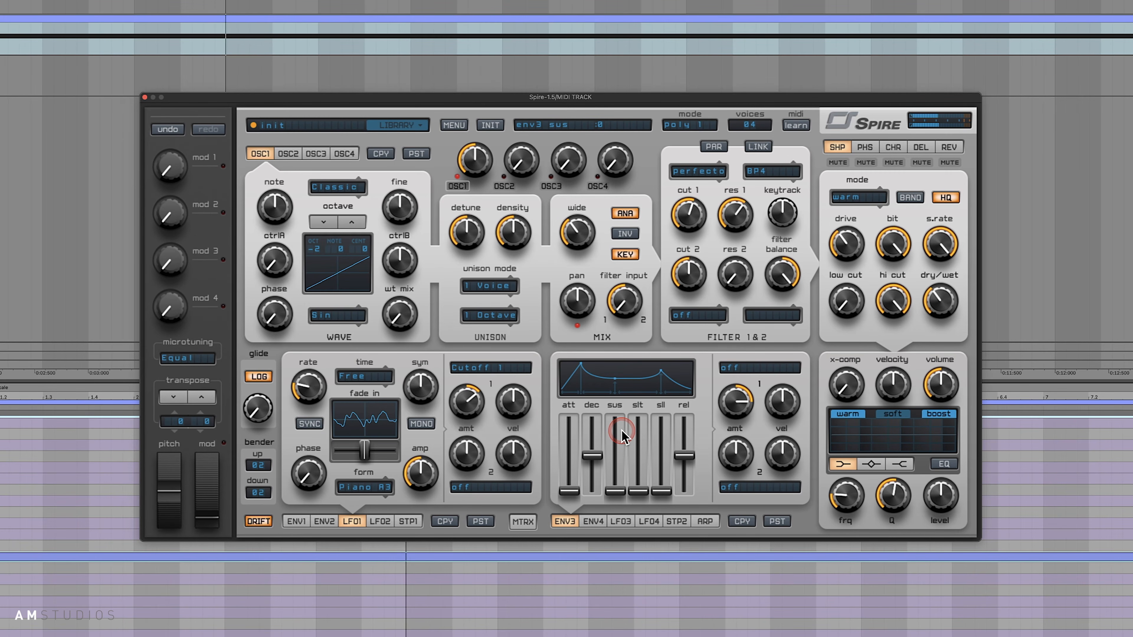
key(space)
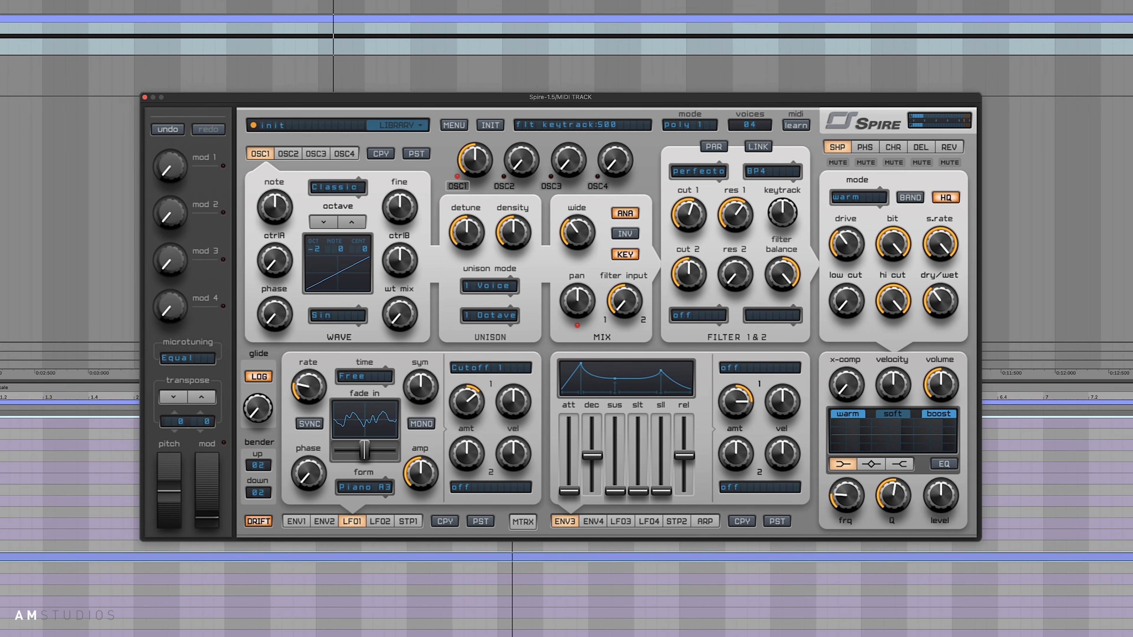
click(529, 44)
scroll(528, 44, right, 4)
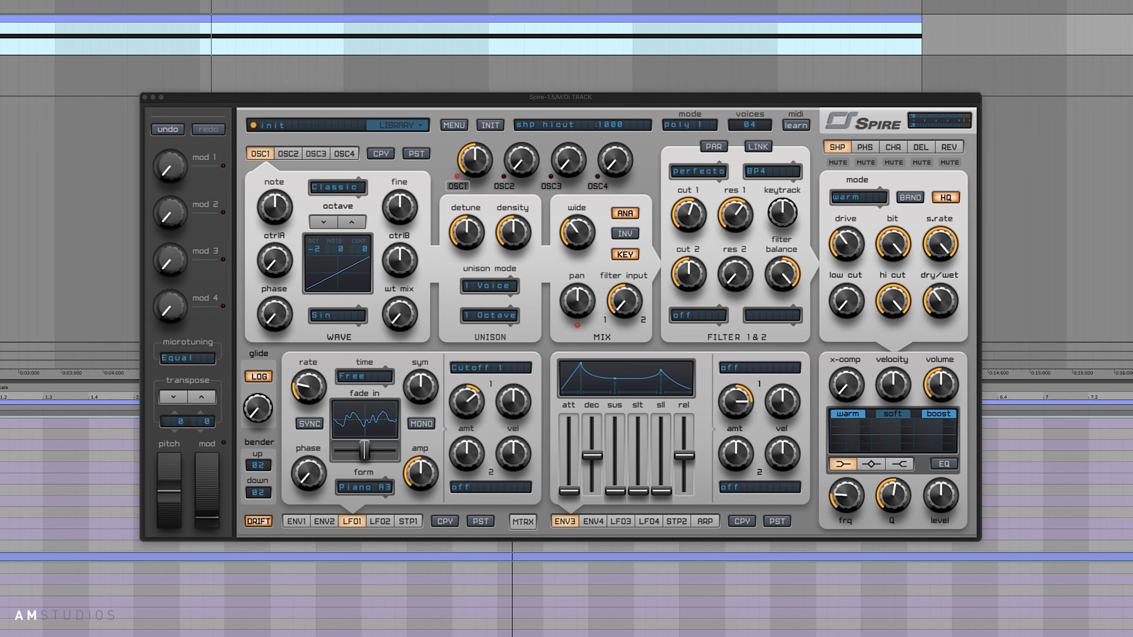
- Show the arpeggiator's settings and set its end step to 07
click(601, 533)
click(705, 521)
click(679, 426)
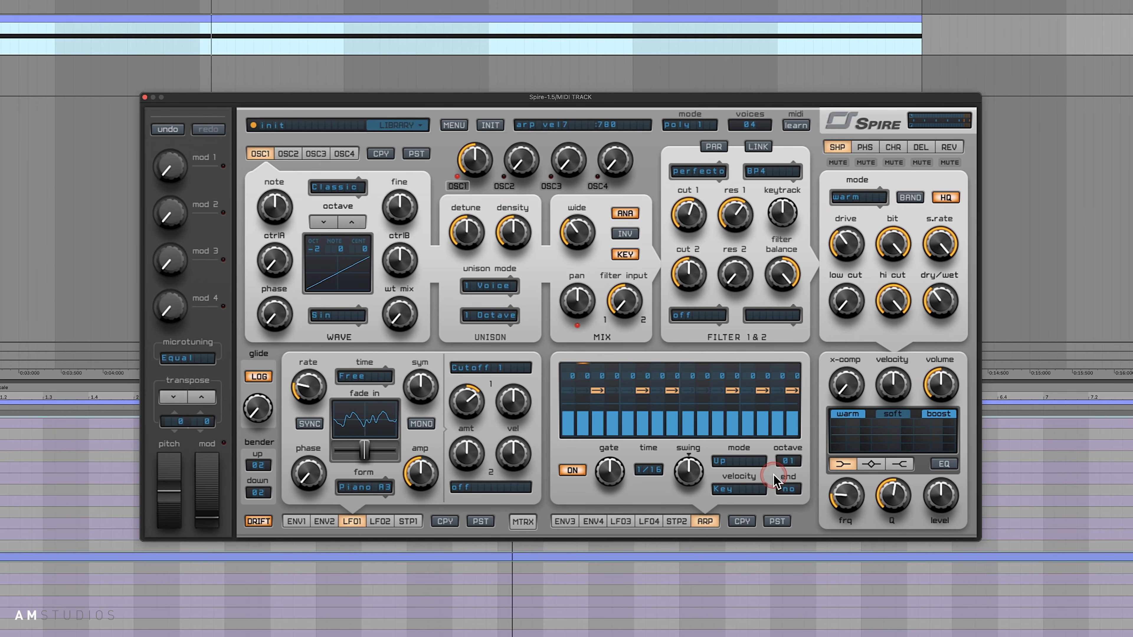
click(777, 491)
click(790, 490)
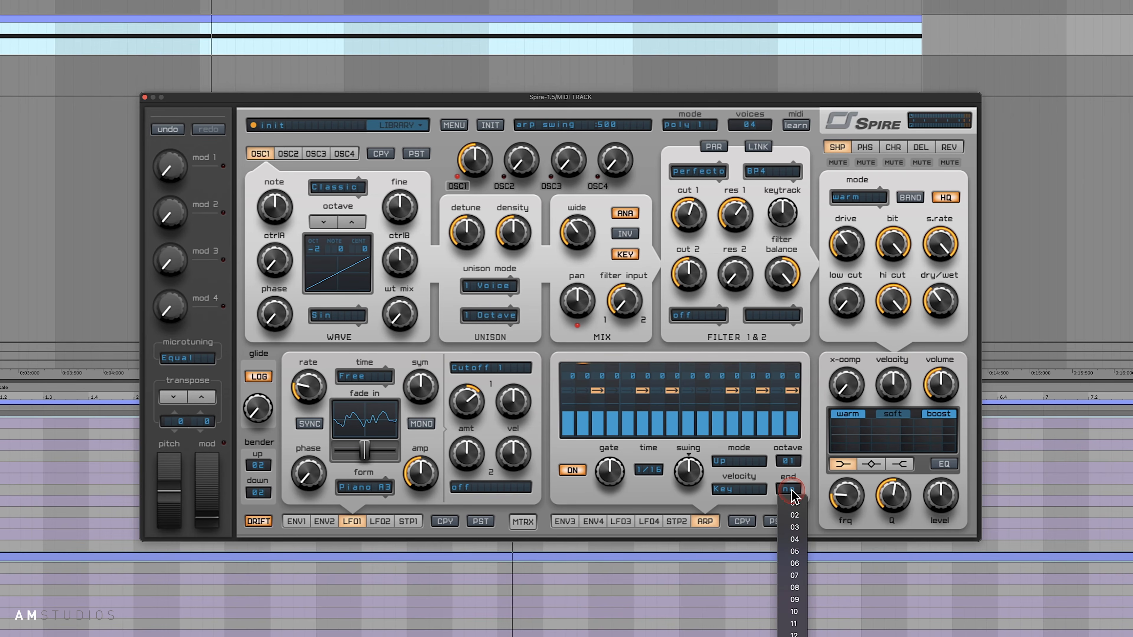
click(795, 575)
click(780, 469)
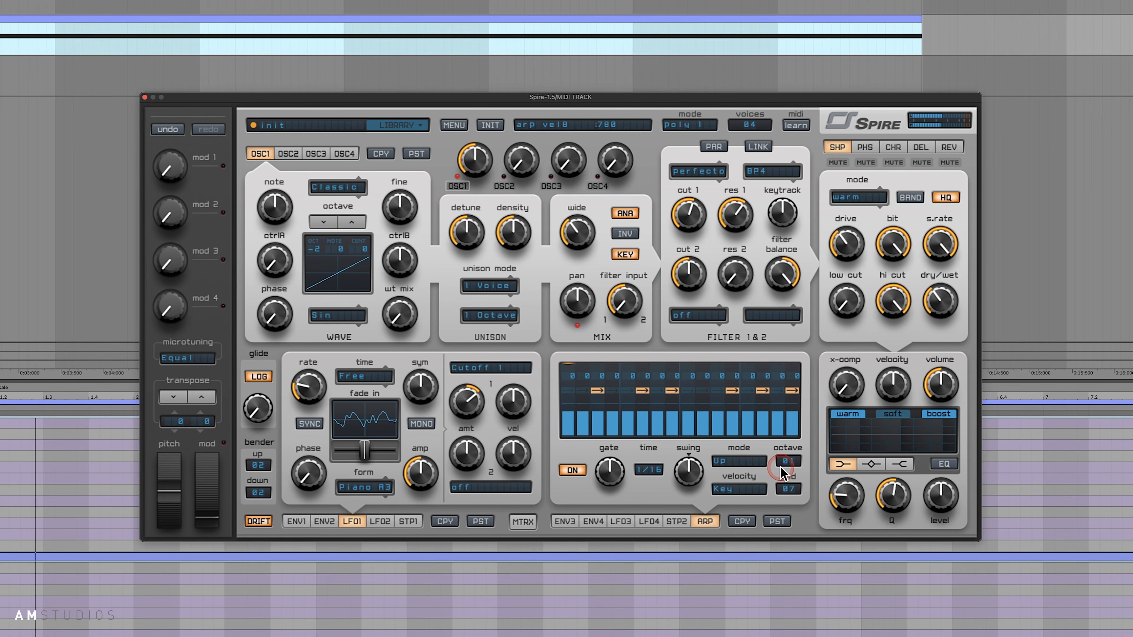
click(802, 290)
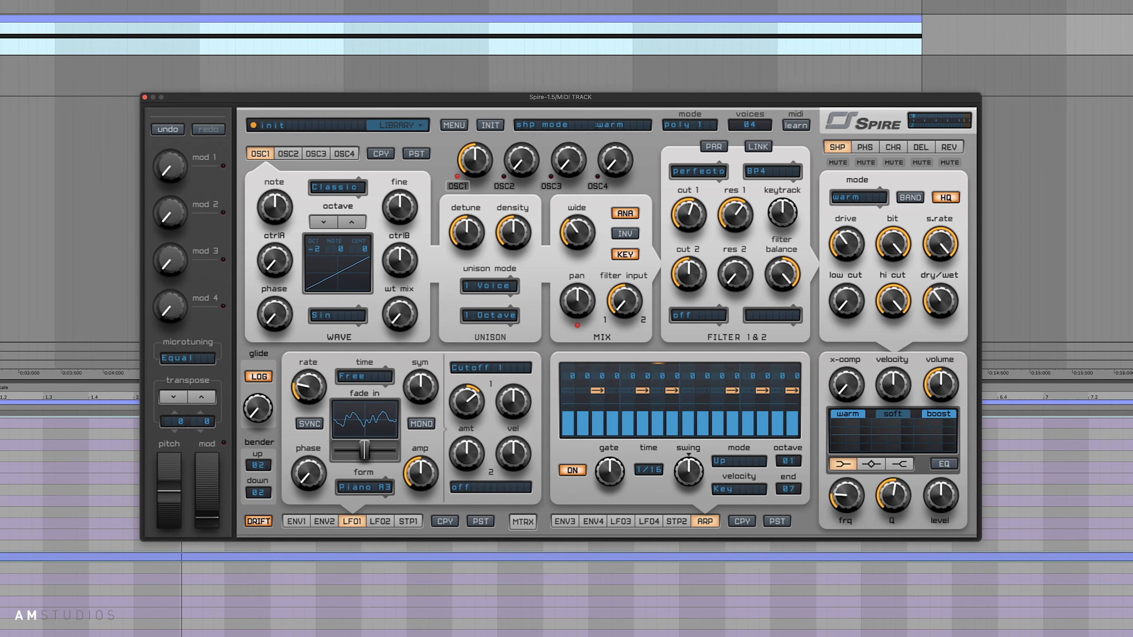
click(576, 441)
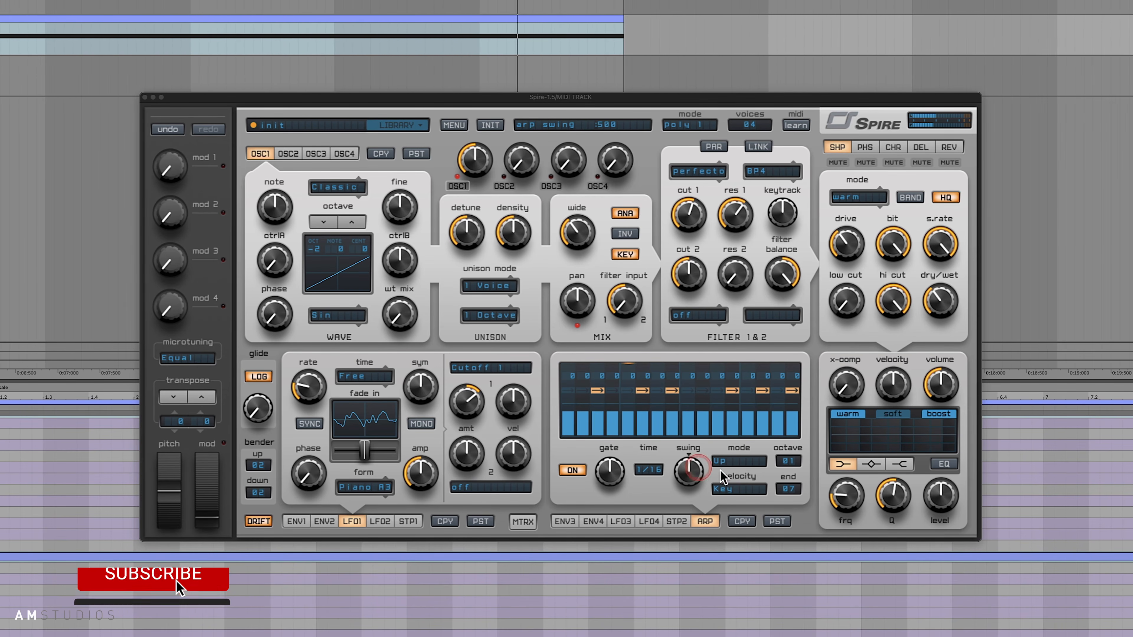
- Change the arpeggiator's end step to 09
click(788, 489)
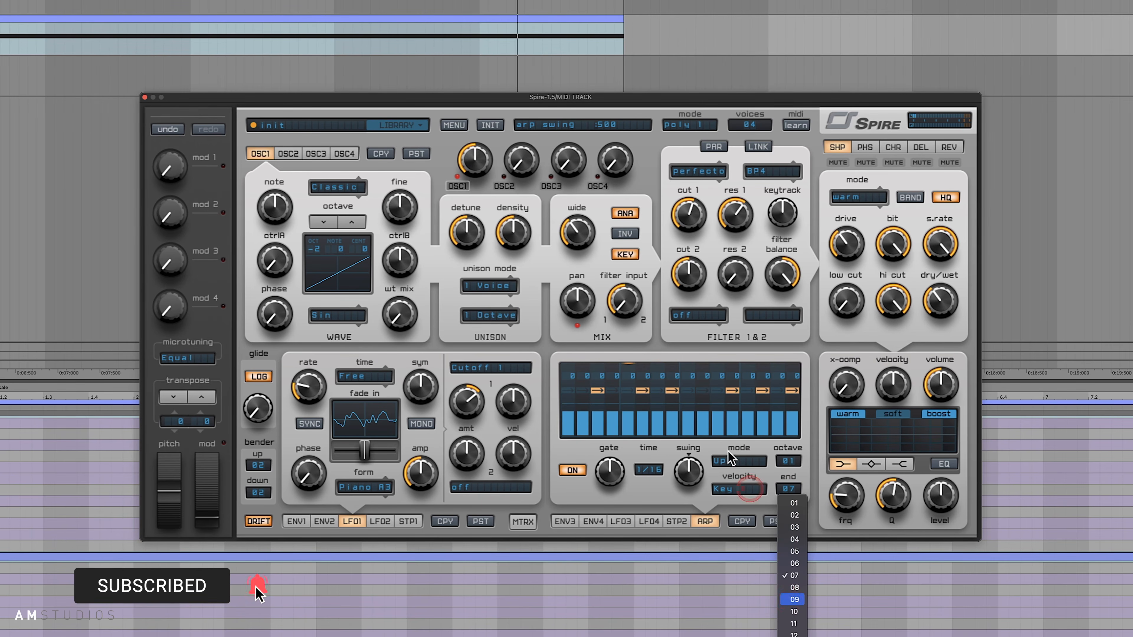
click(791, 600)
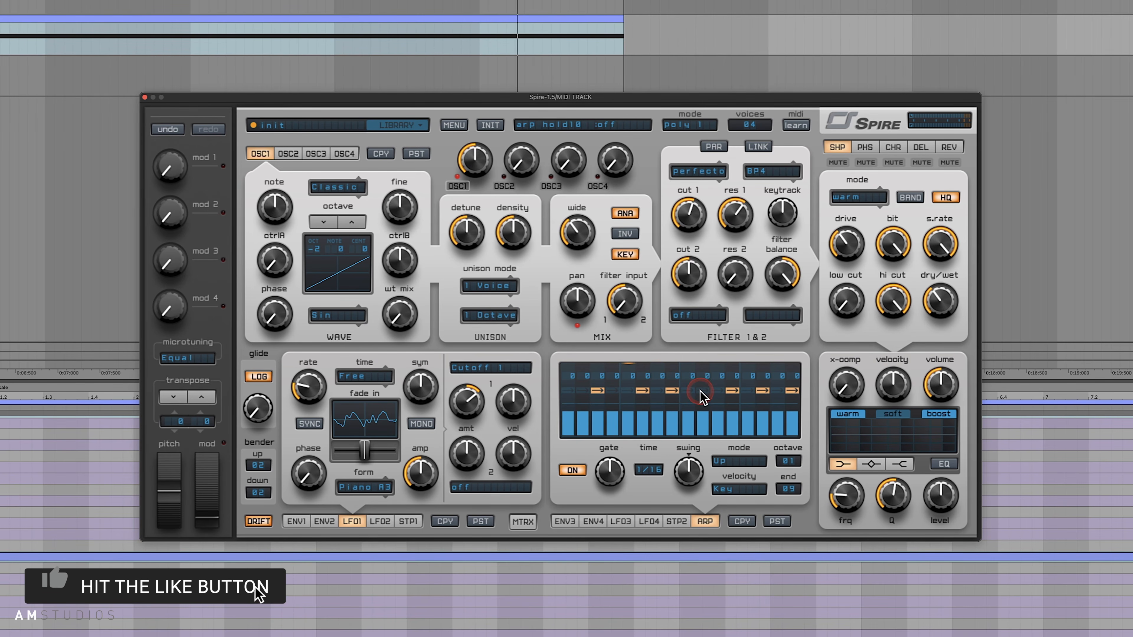
click(737, 423)
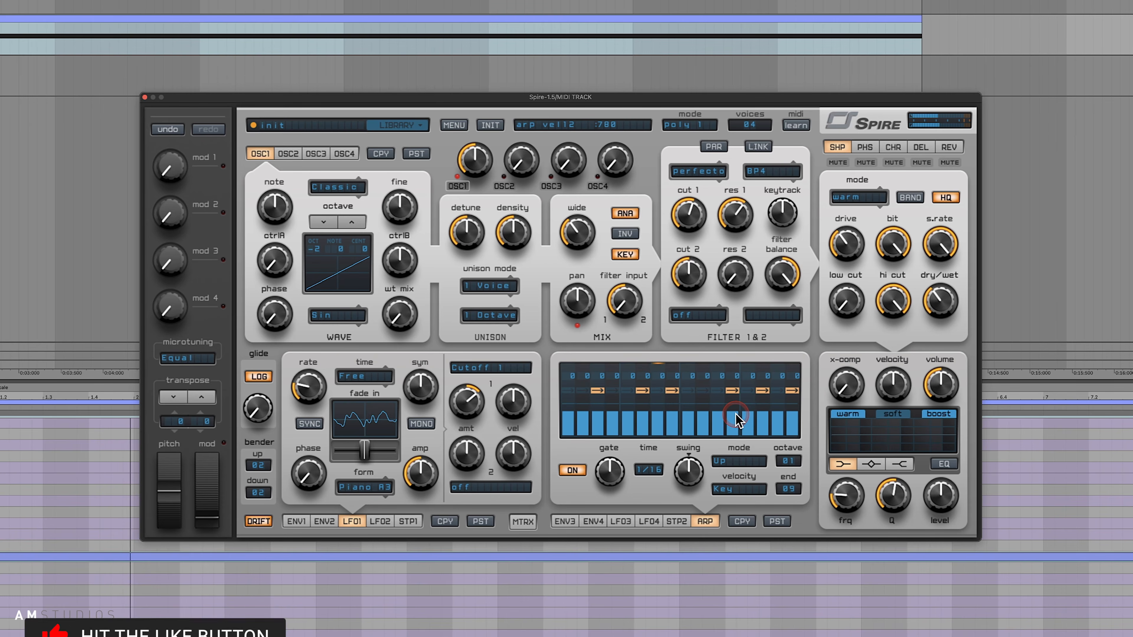
- Add a tie arrow on arpeggiator step 9 and remove the one on step 8
click(694, 392)
click(674, 392)
click(751, 422)
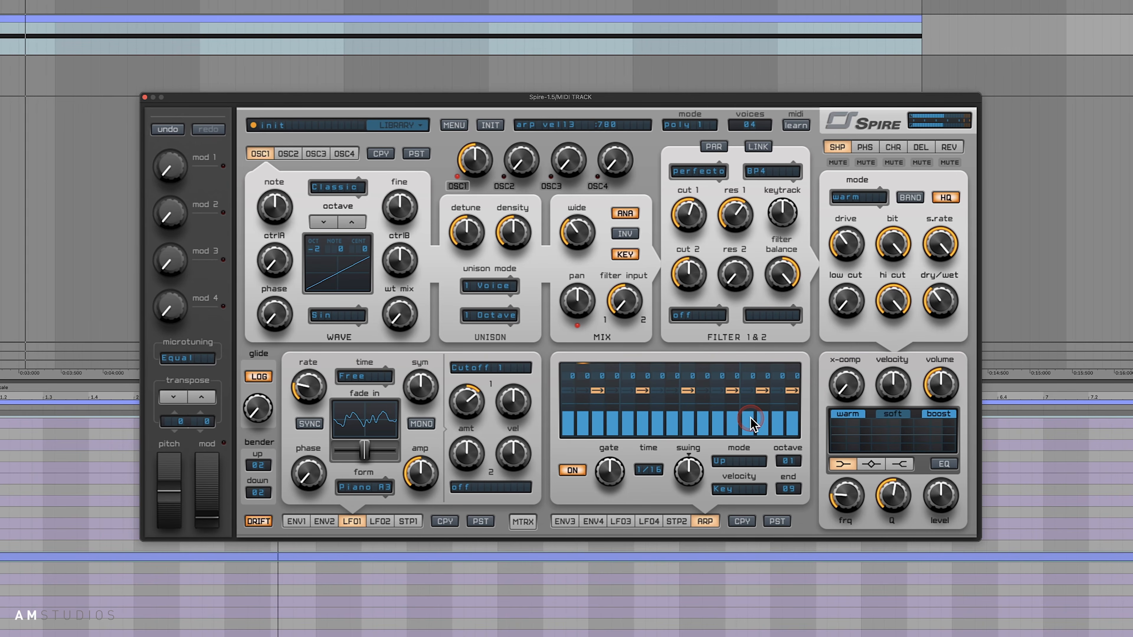
click(729, 183)
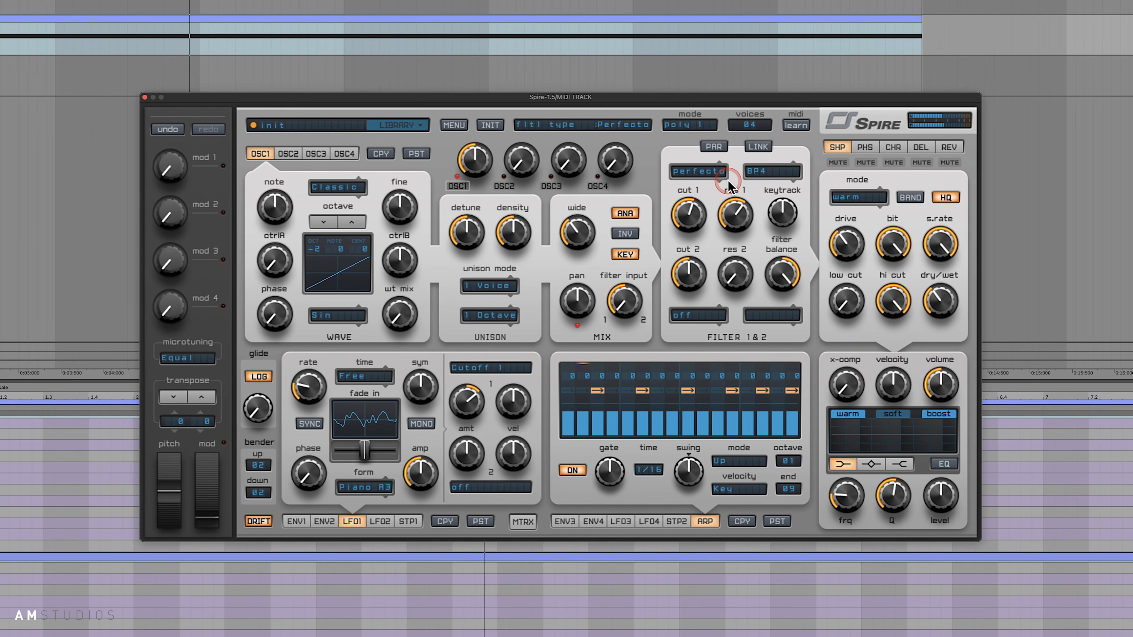
- Shorten the arpeggiator's gate length to about 344
click(680, 425)
click(608, 476)
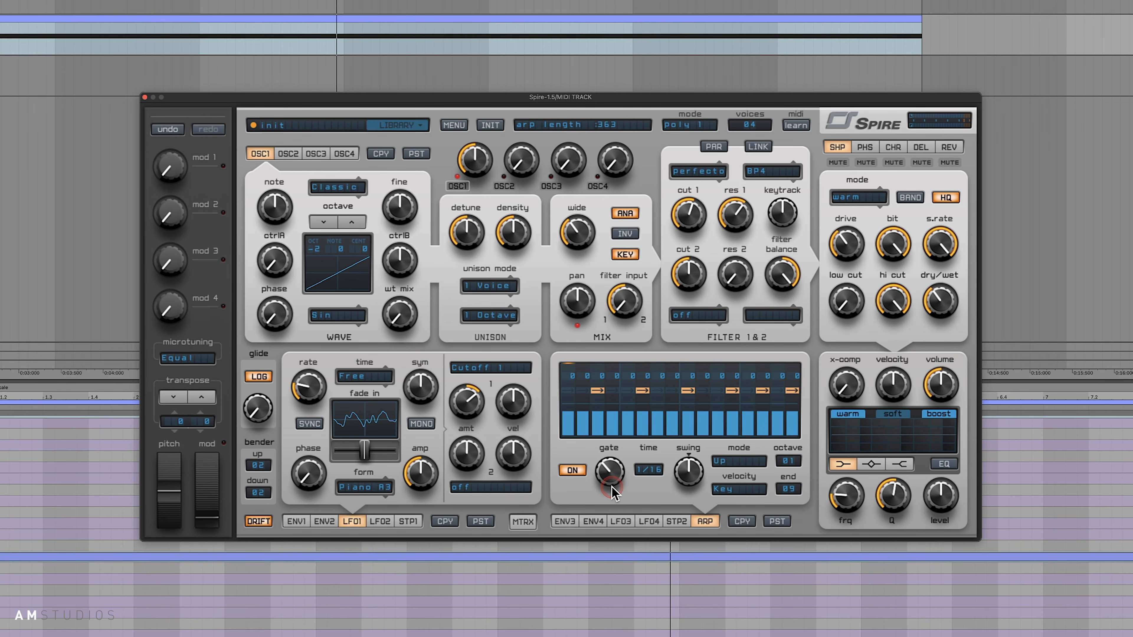
drag(612, 486, 617, 482)
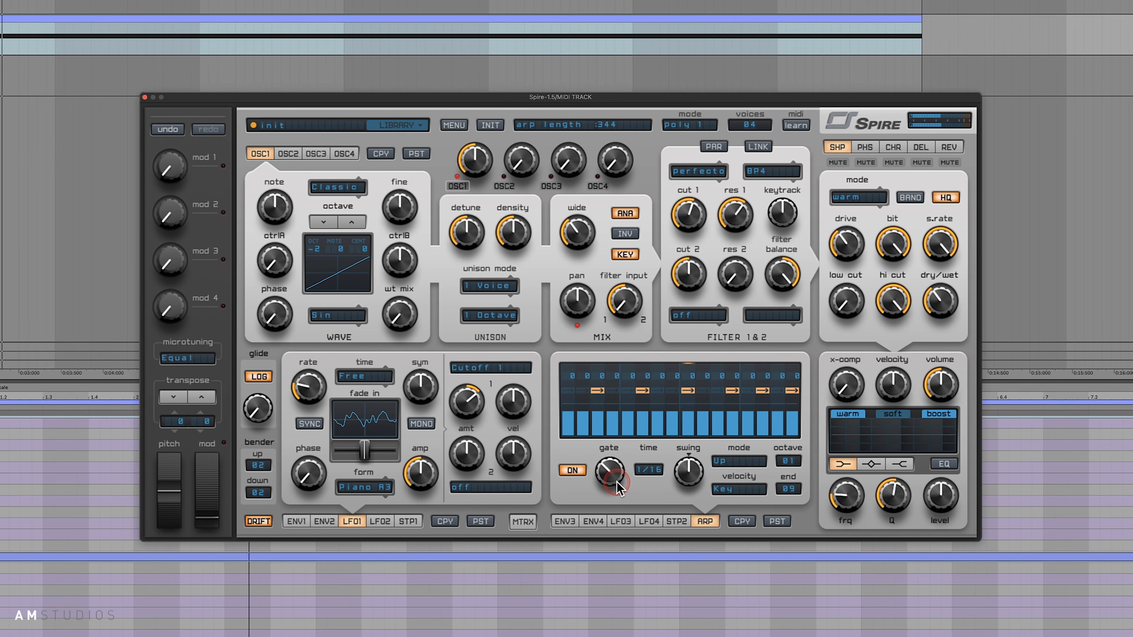
- Show LFO3 and route its first modulation slot to the arpeggiator's Gate with an amount of about 611
click(595, 522)
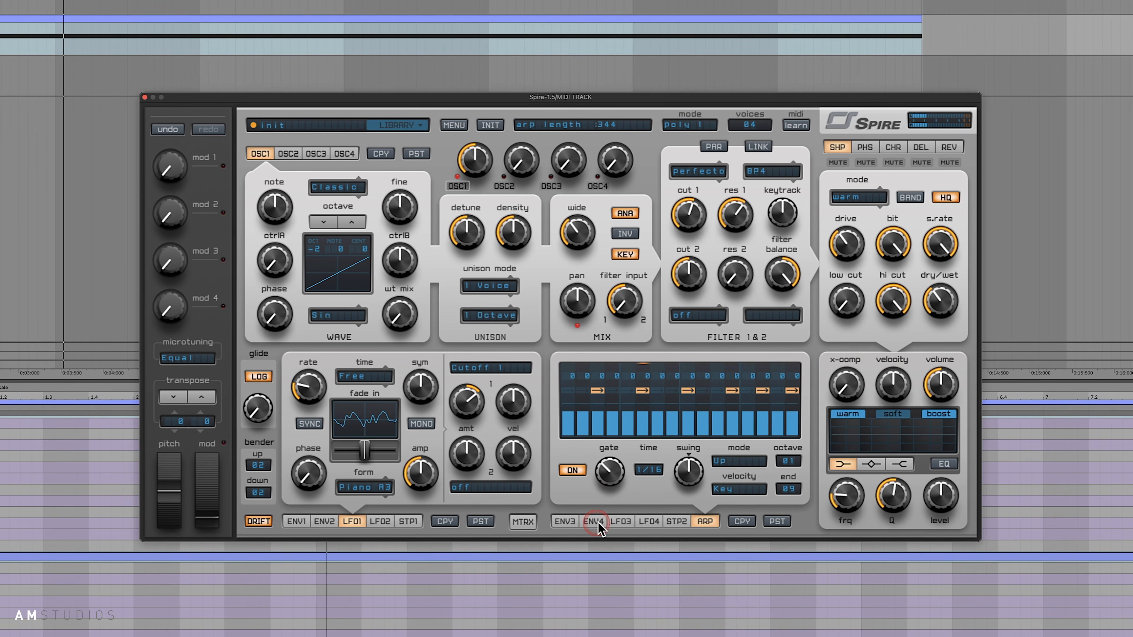
click(622, 521)
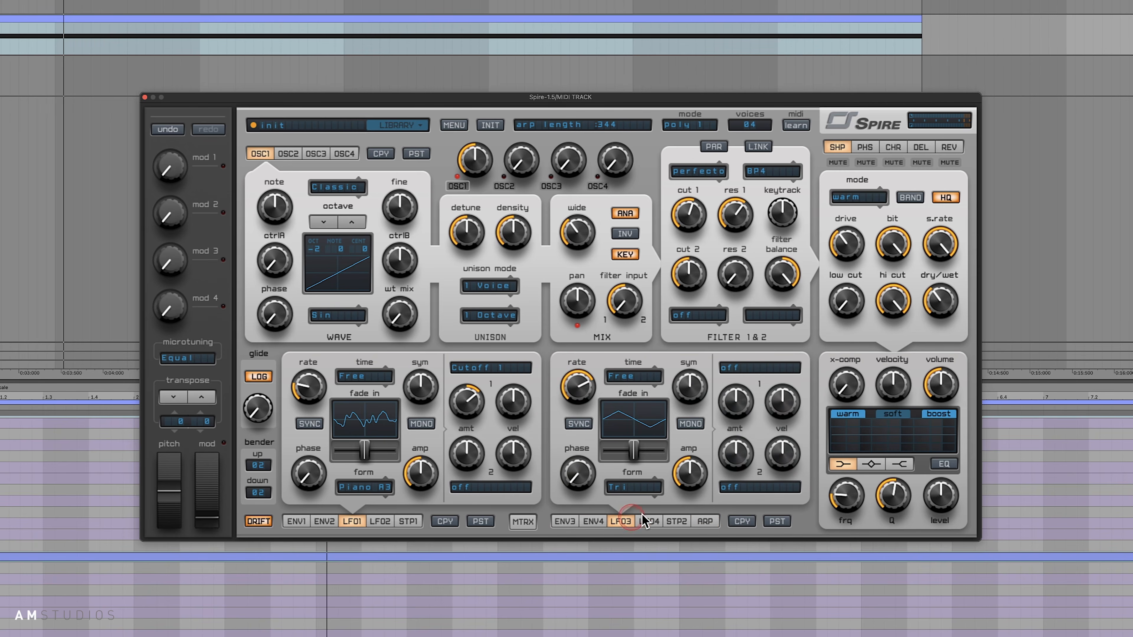
click(746, 370)
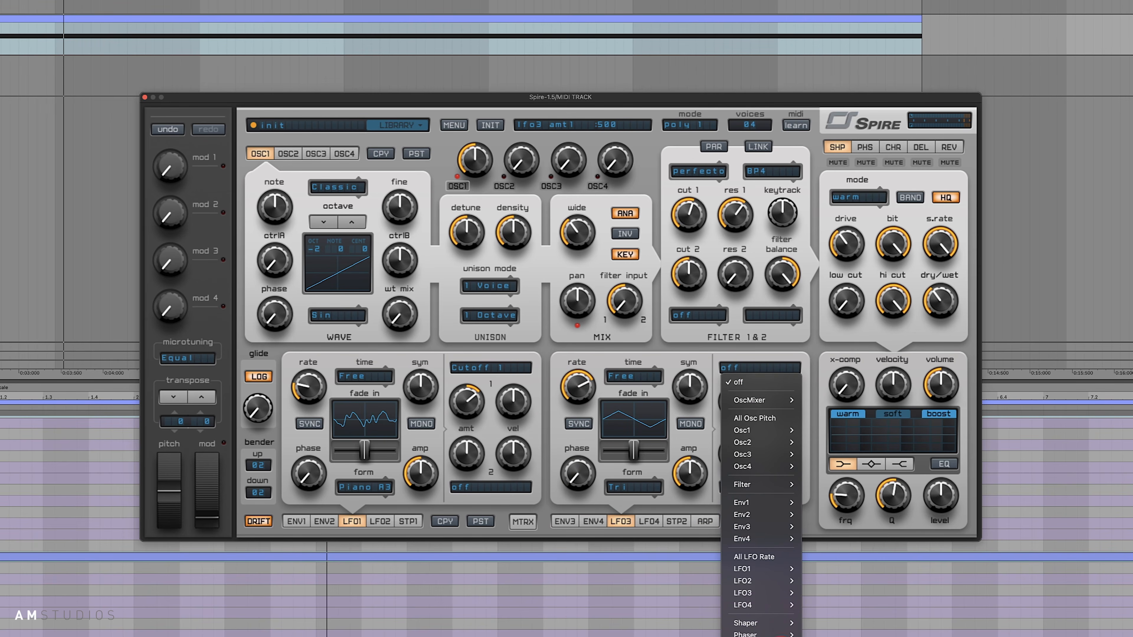
click(778, 633)
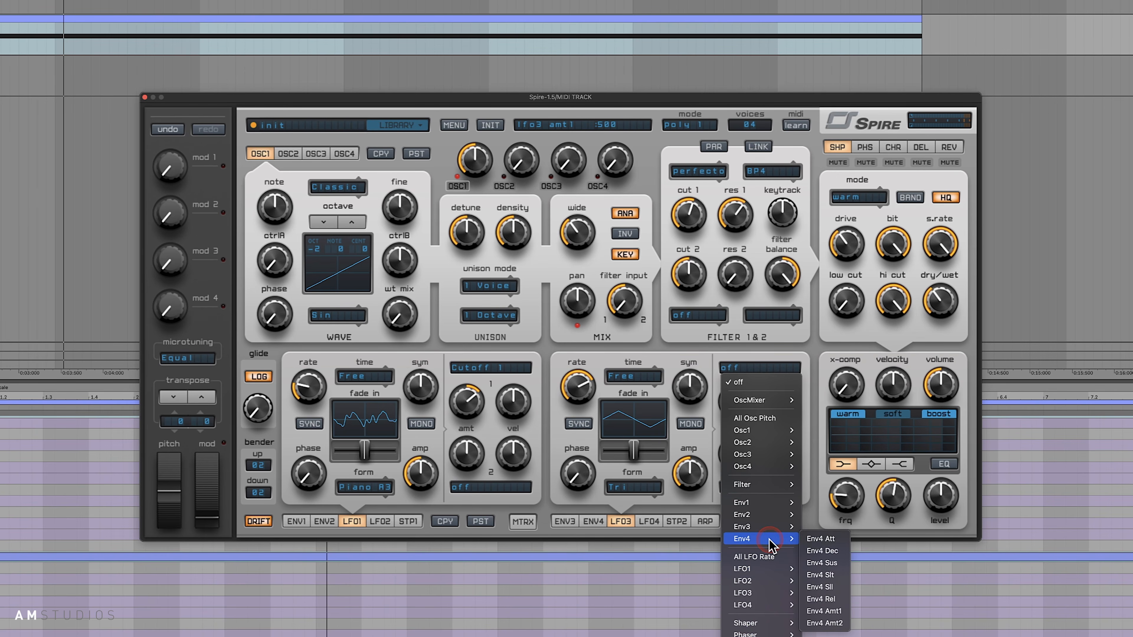
click(782, 602)
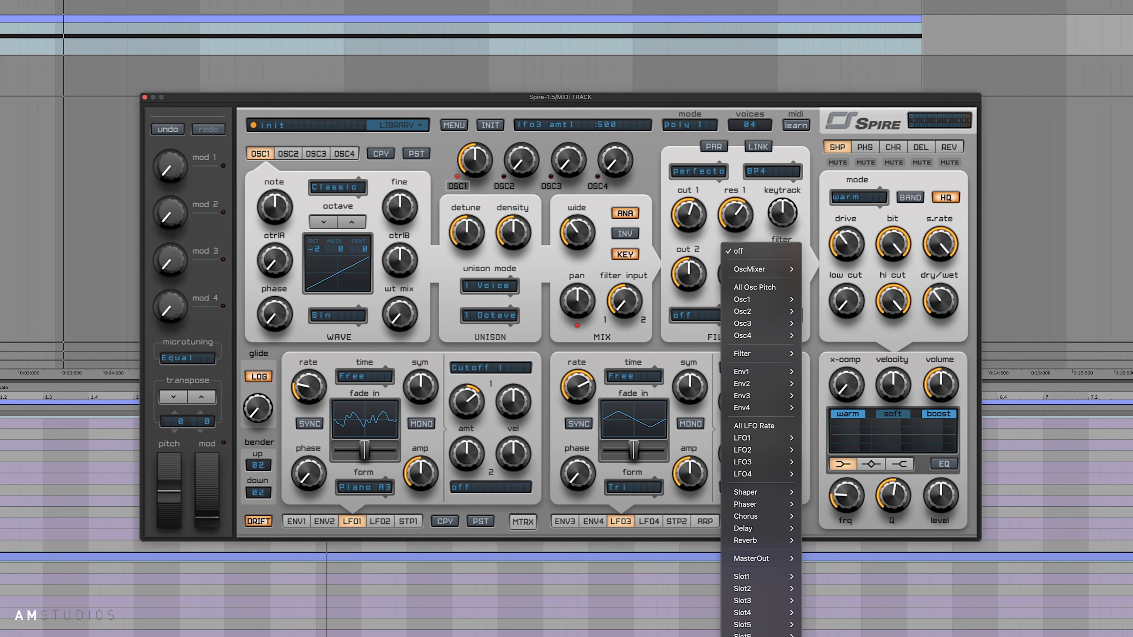
click(620, 595)
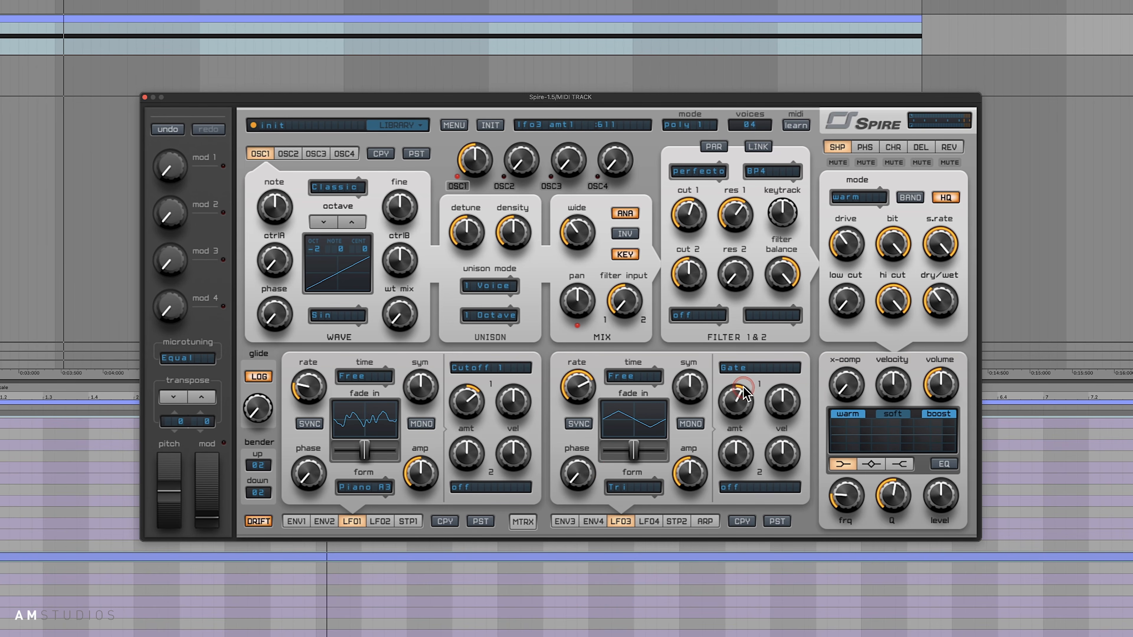
click(783, 421)
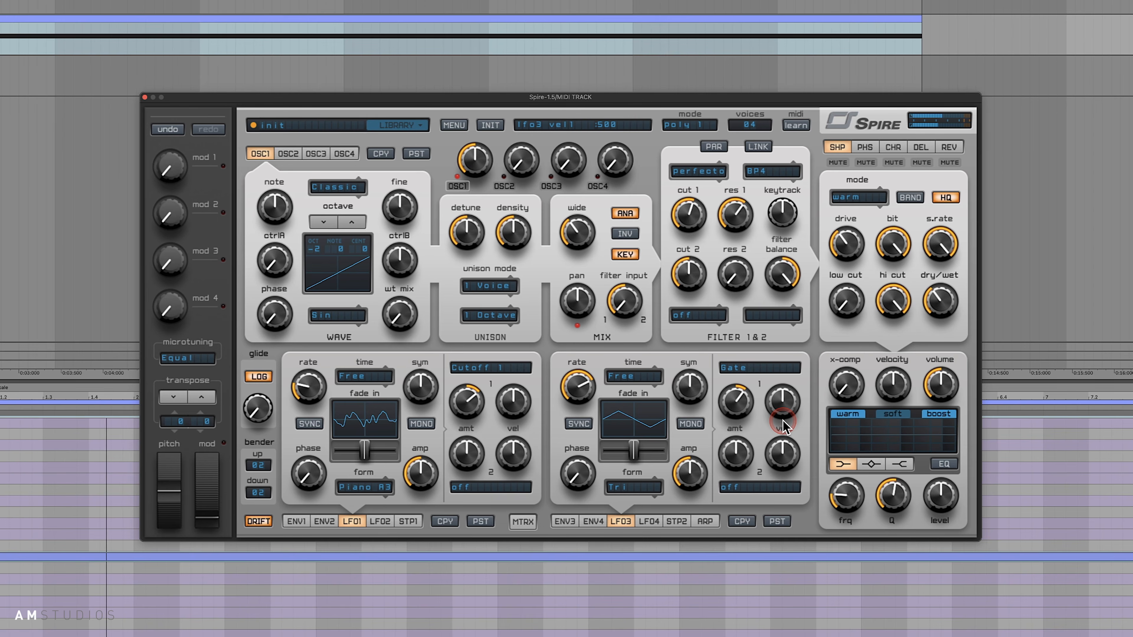
click(672, 431)
click(576, 387)
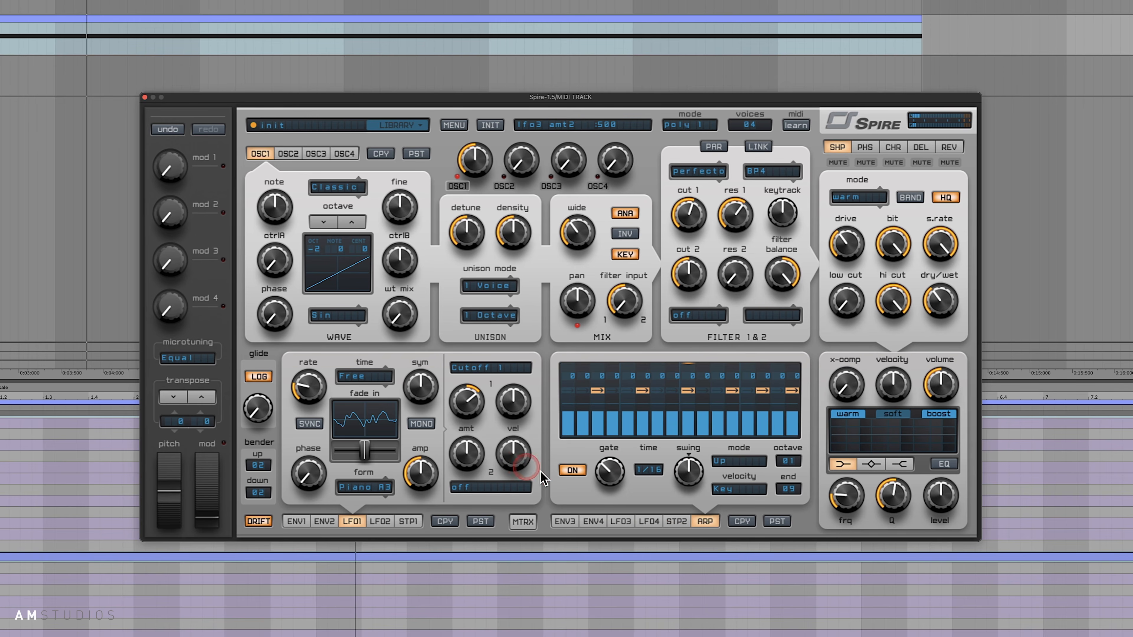
- Return to the arpeggiator settings, shorten the gate length slightly more and play the pattern
drag(608, 474, 606, 485)
key(space)
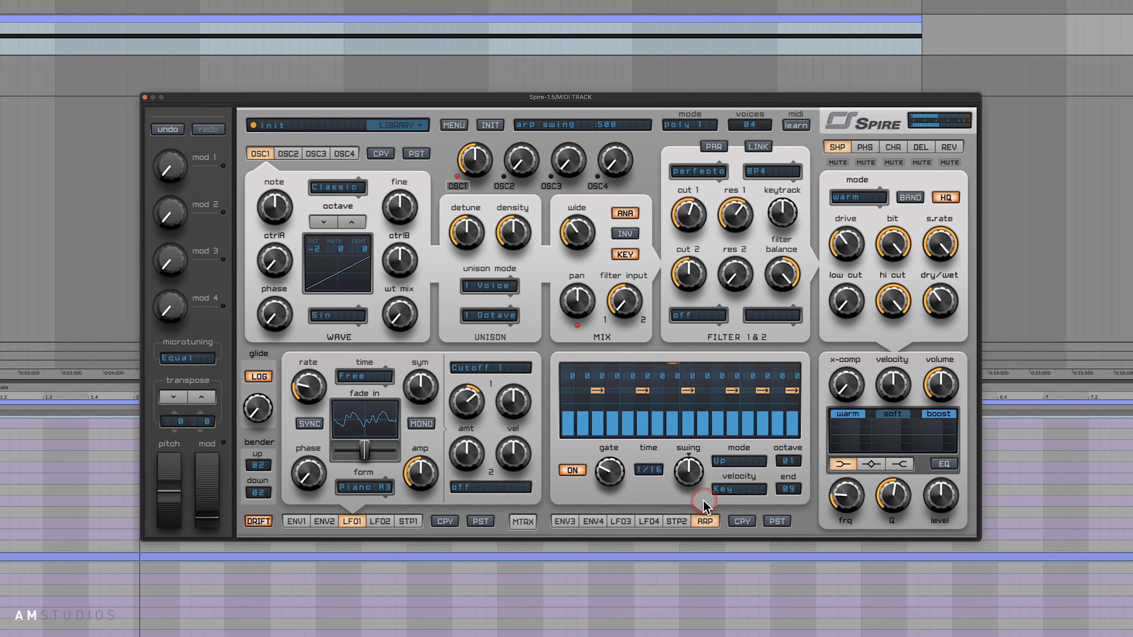